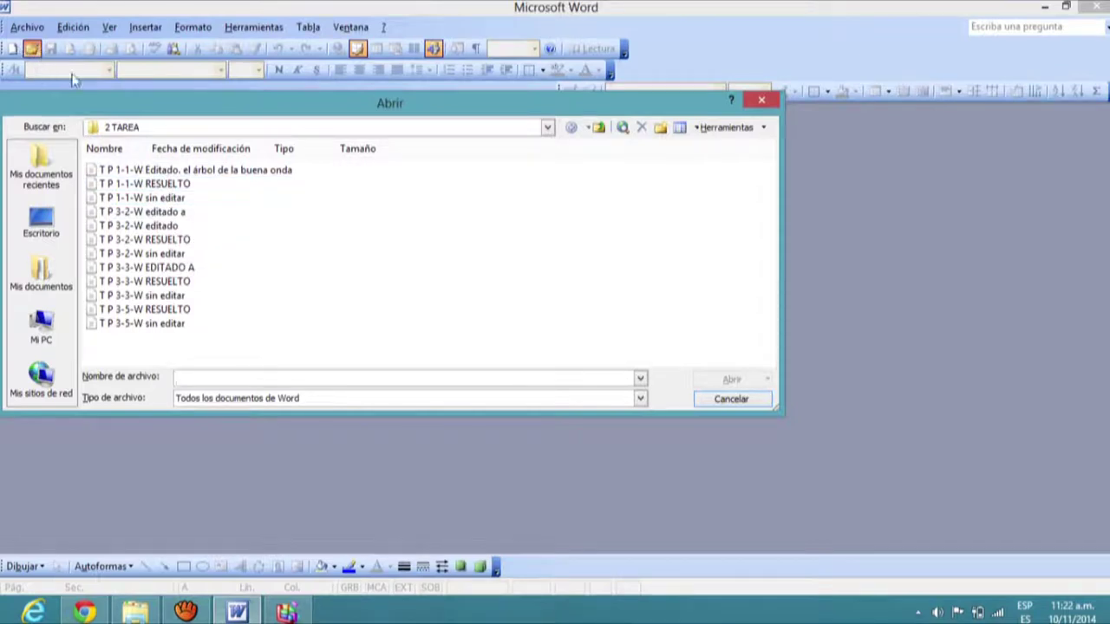
Dismiss the Open dialog for the 2 TAREA folder without opening a file and close Word
left_click(547, 127)
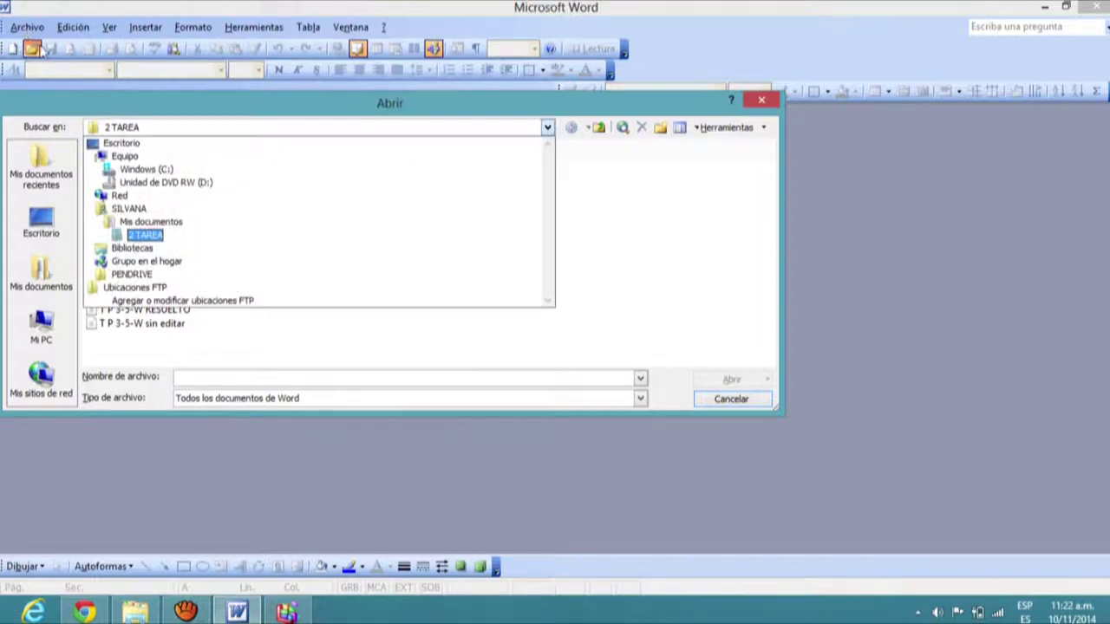
left_click(761, 102)
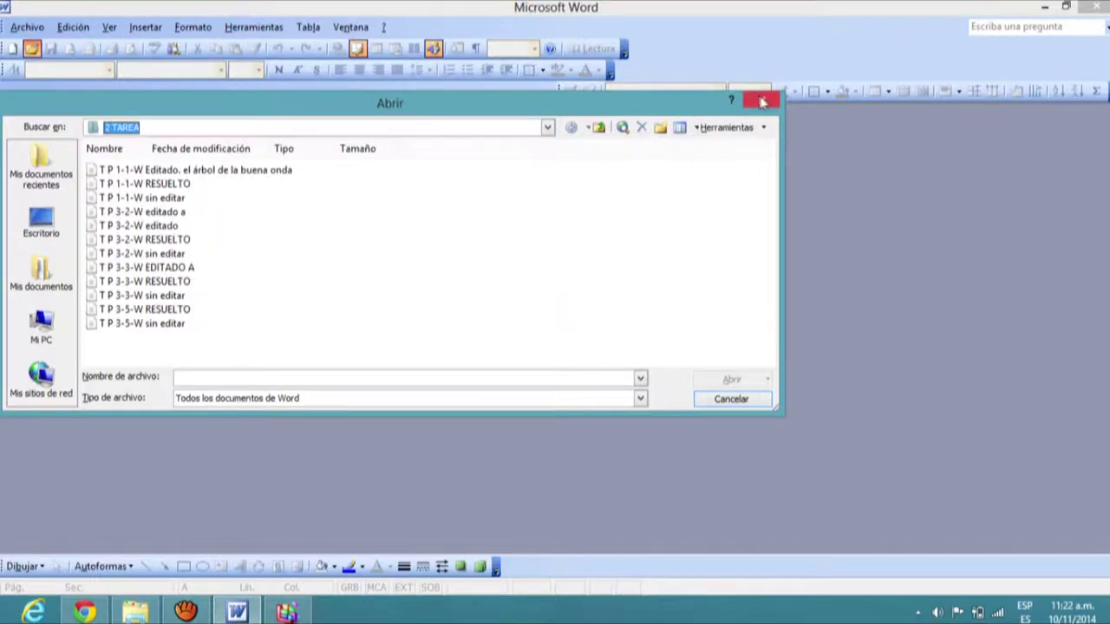
left_click(762, 102)
left_click(1097, 6)
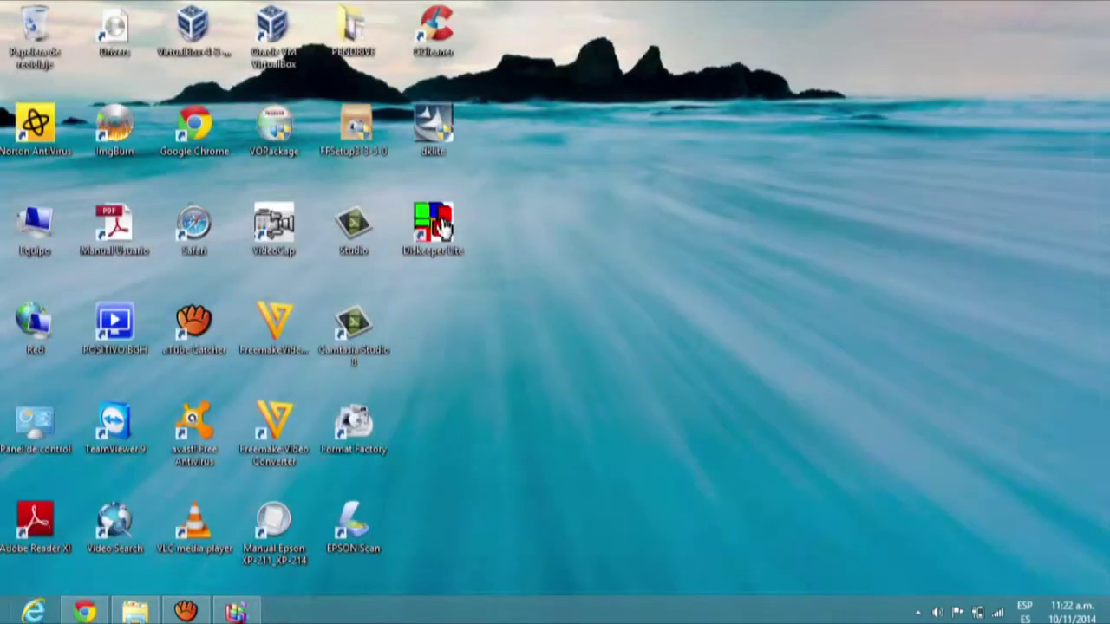
Launch Microsoft Office Word 2003 from the Windows Start screen
key("super")
left_click_drag(211, 616, 971, 576)
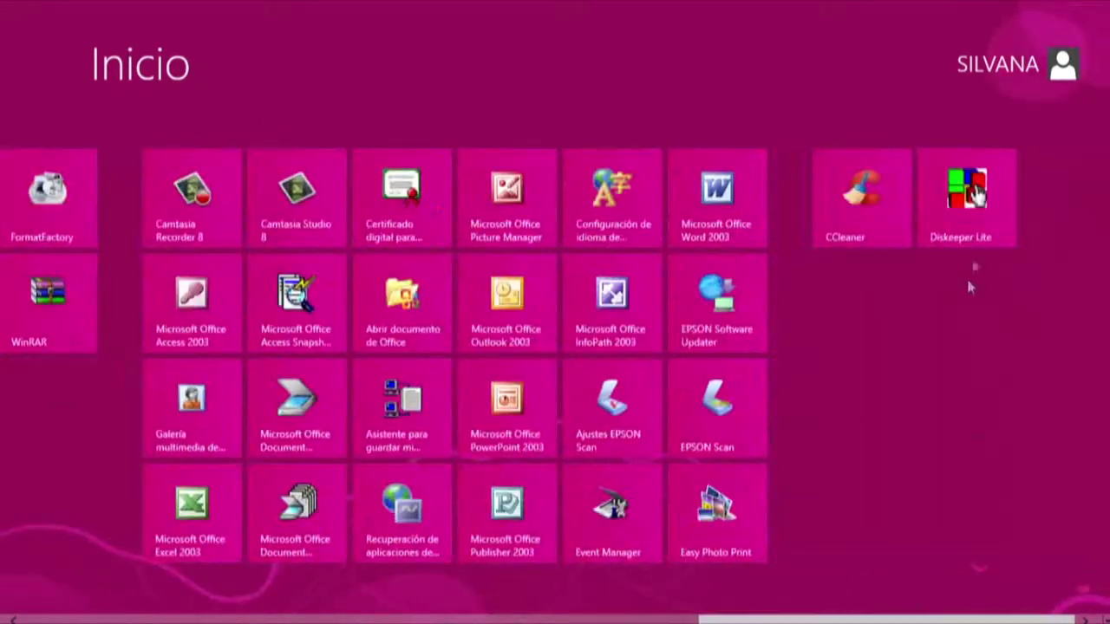
key("super")
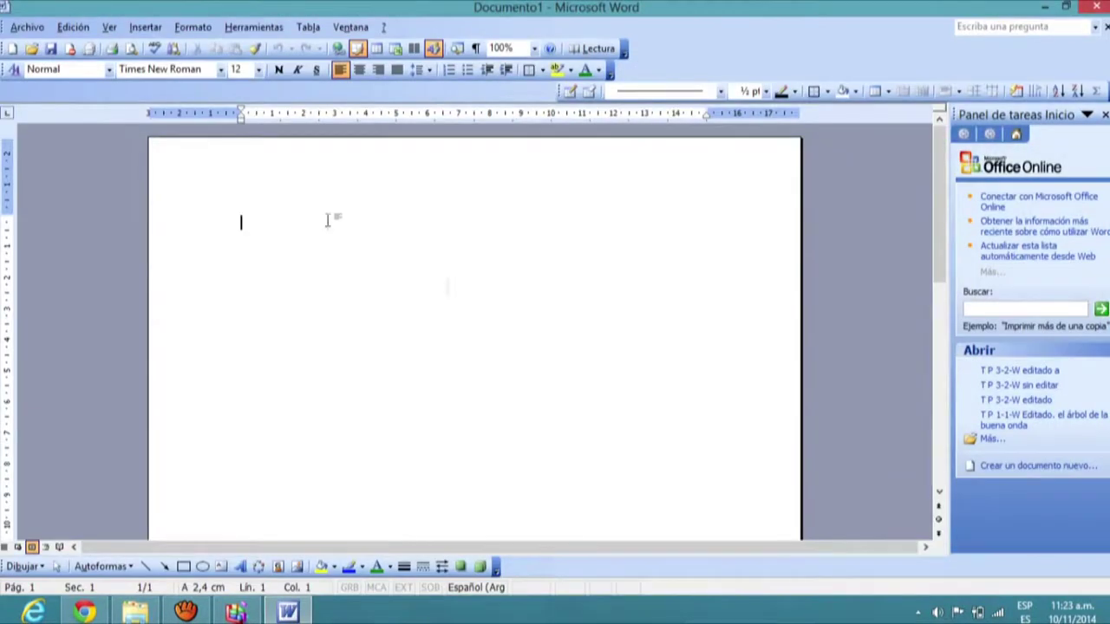
Open the document "Ejercicios de uso de herramientas" from Mis documentos
left_click(31, 50)
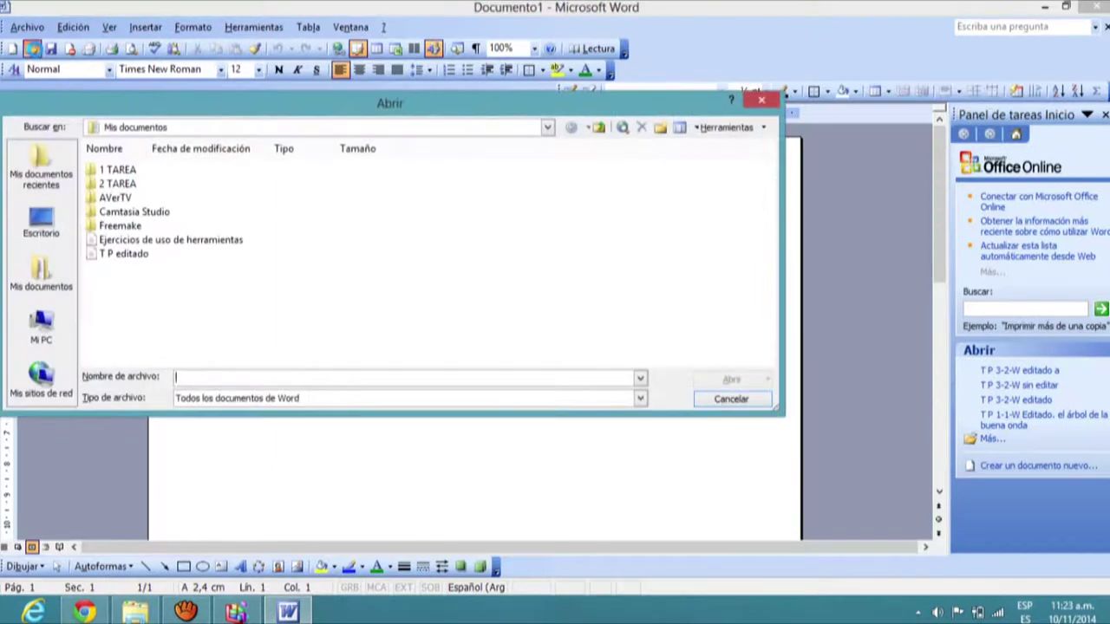
left_click(240, 240)
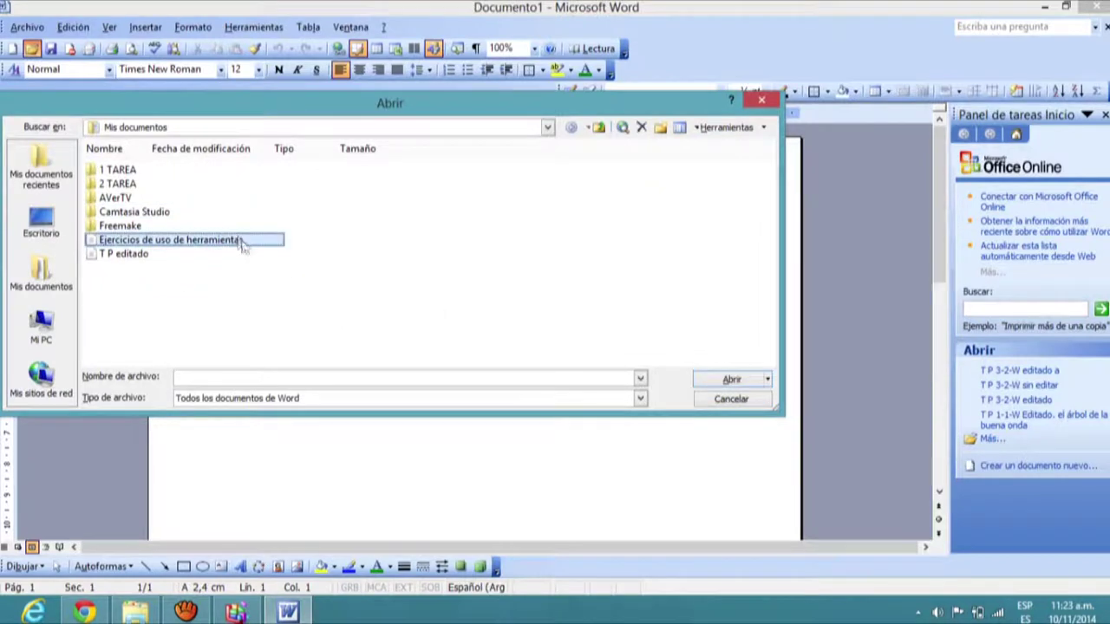
left_click(737, 385)
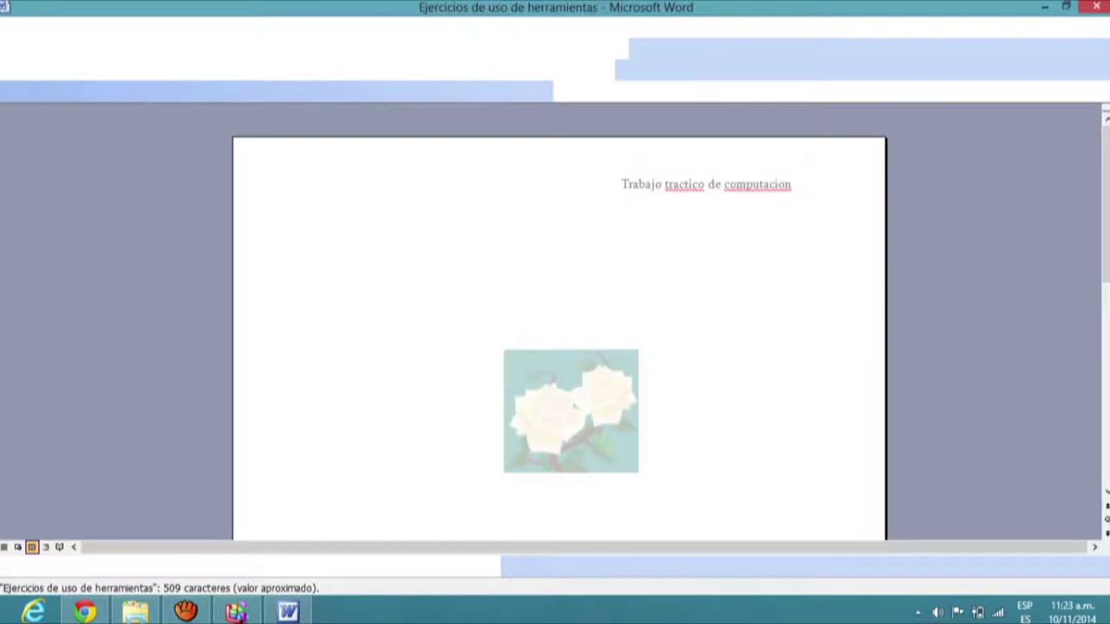
Examine the exercise document's picture, banner shape, bulleted lists and footer, and close the document
scroll(555, 330, "down", 6)
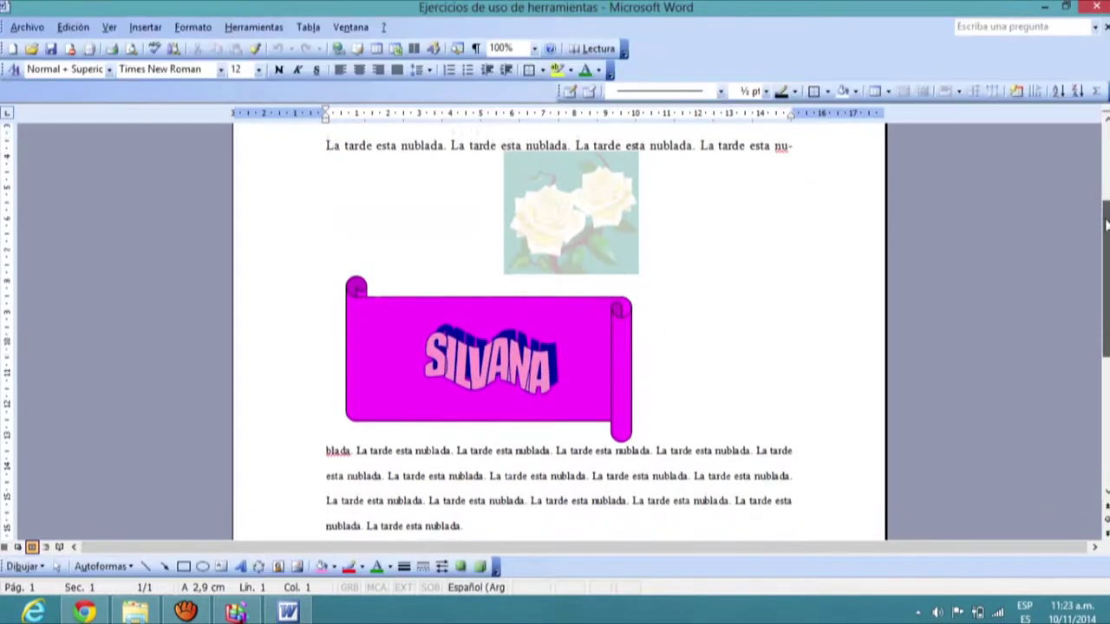
scroll(555, 330, "down", 1)
scroll(555, 330, "up", 5)
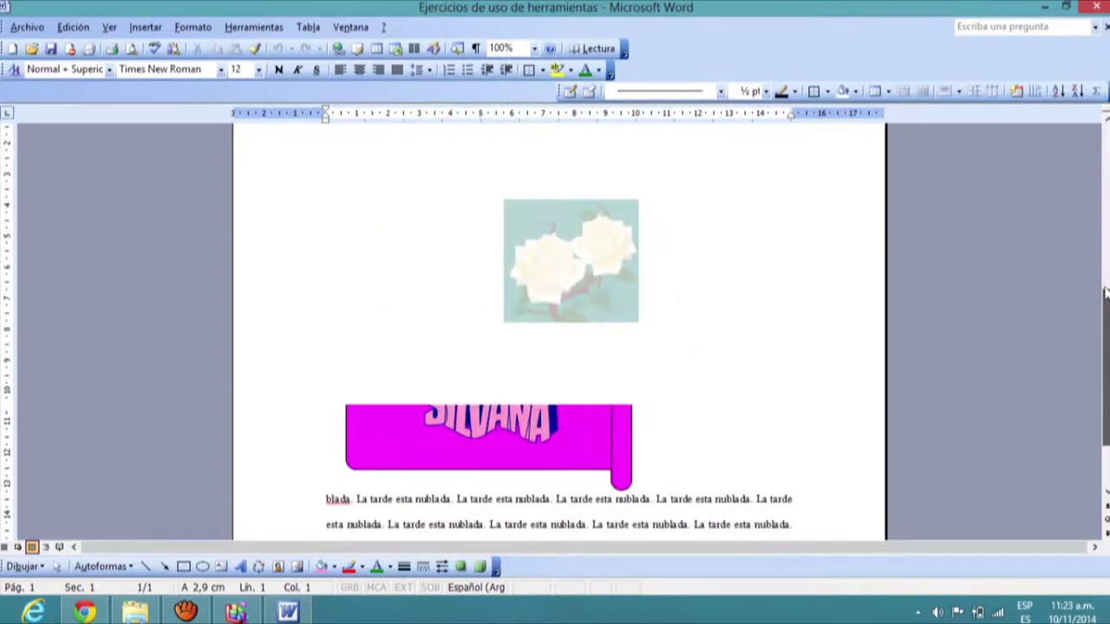
scroll(1105, 303, "down", 6)
left_click_drag(1105, 309, 1106, 288)
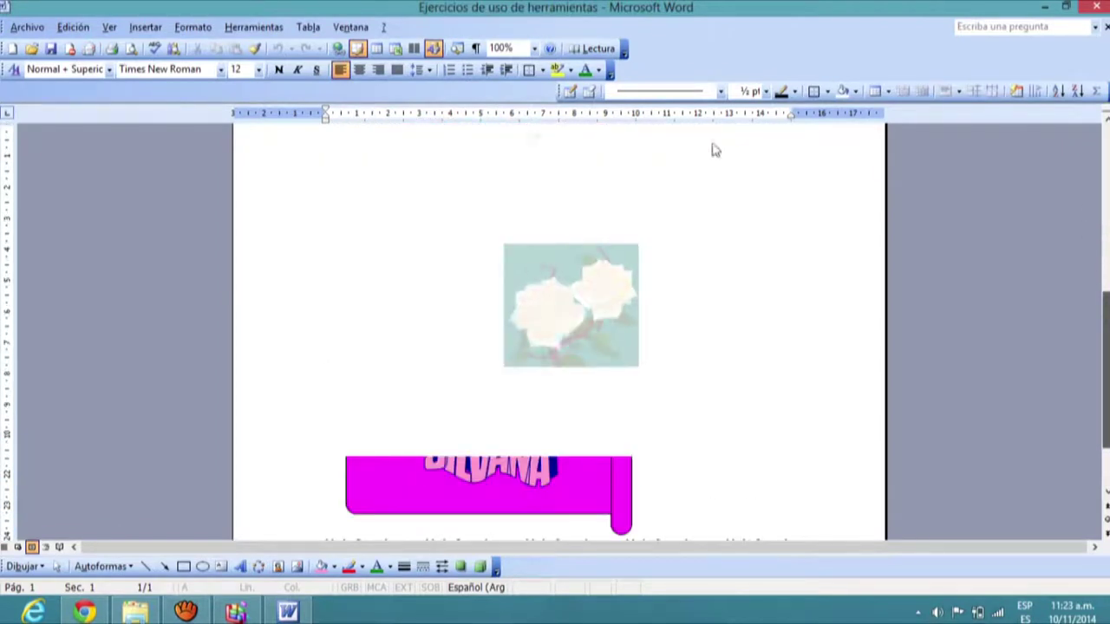
scroll(14, 13, "down", 8)
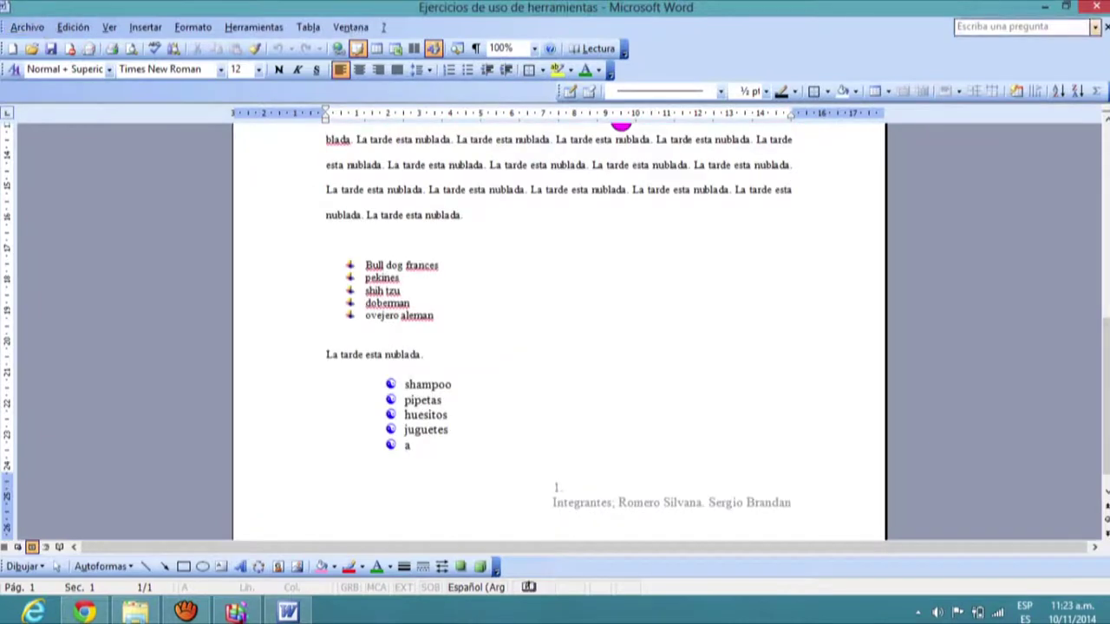
left_click(1105, 28)
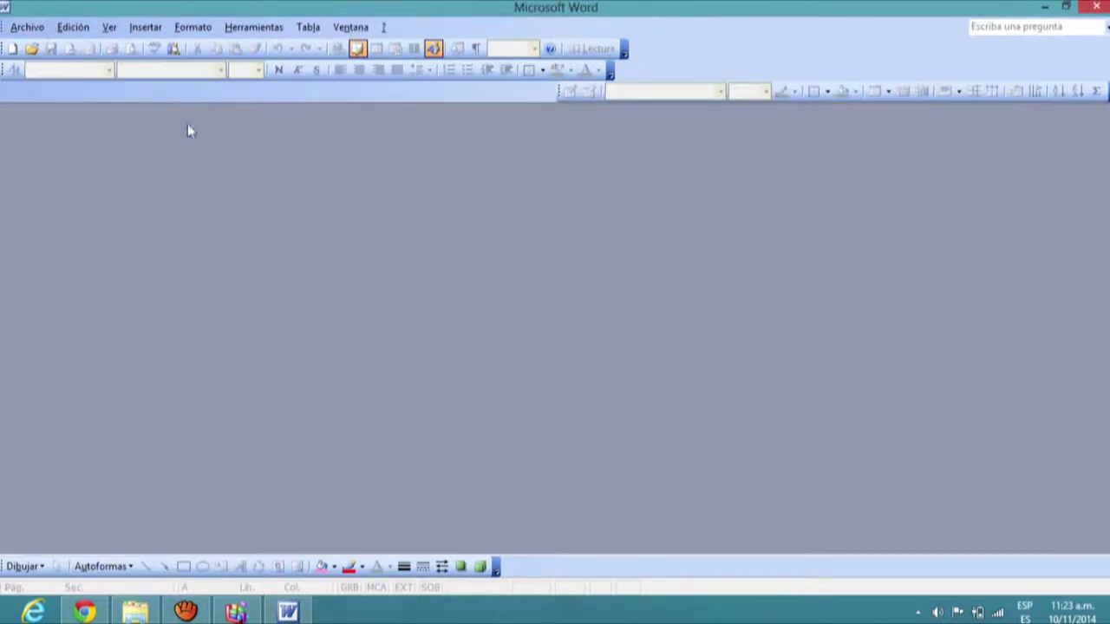
Open the document "T P editado" from Mis documentos and look over its opening text
left_click(33, 50)
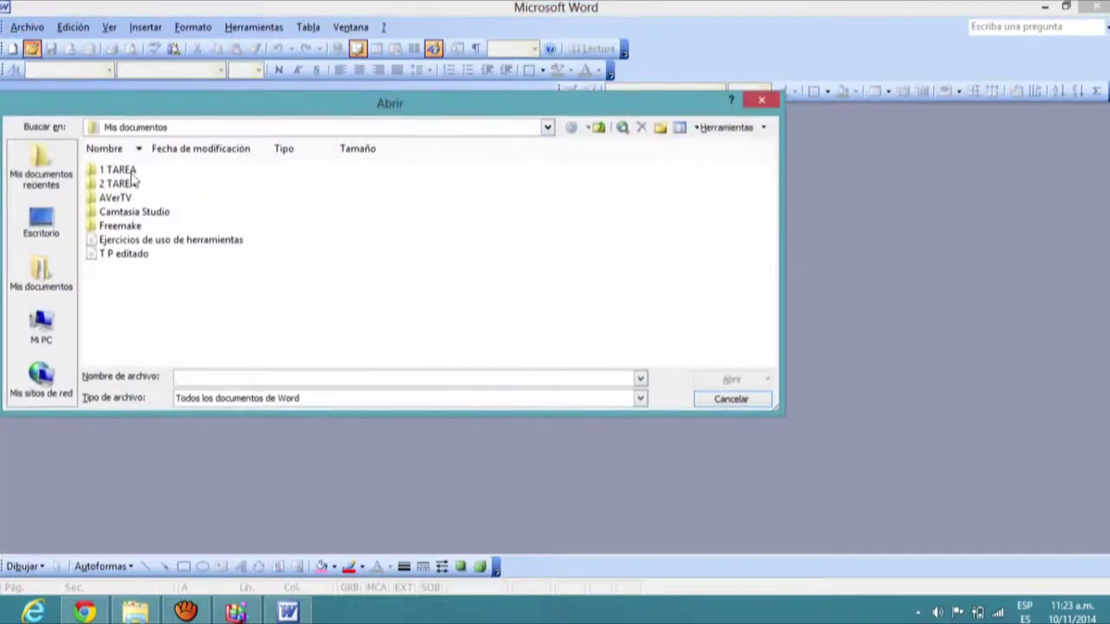
left_click(168, 255)
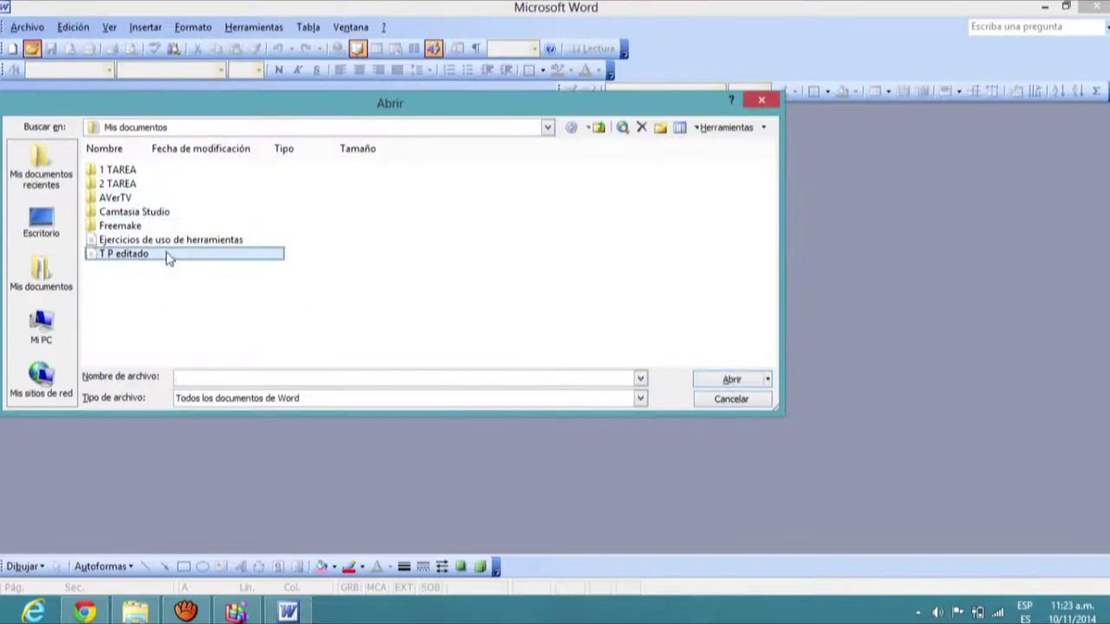
left_click(731, 379)
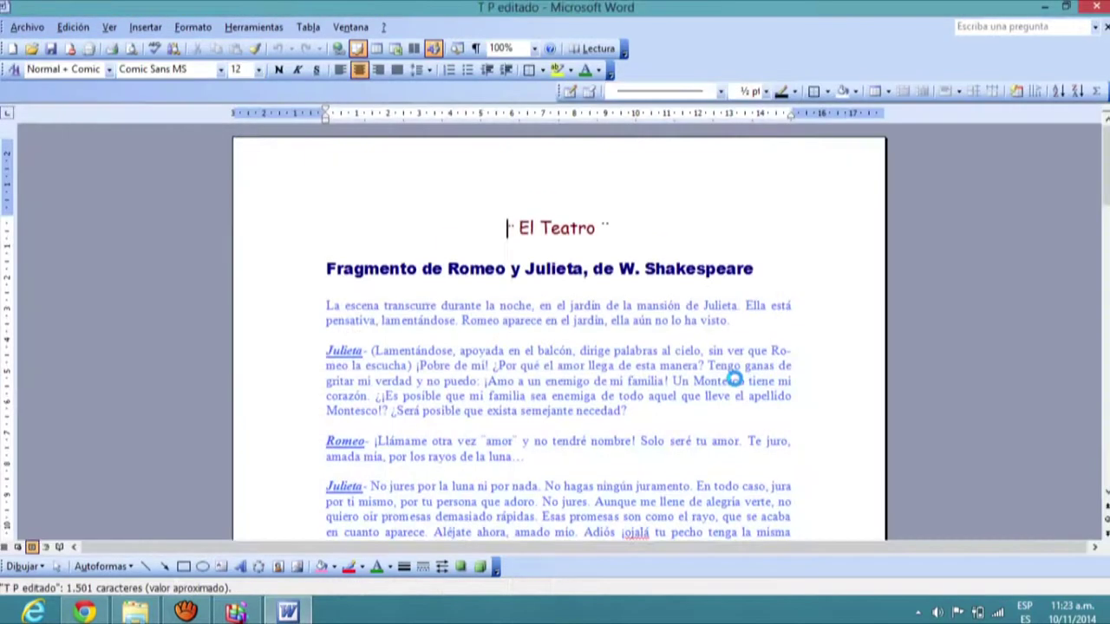
mouse_move(1106, 165)
left_mouse_down()
mouse_move(1106, 240)
mouse_move(1101, 153)
left_mouse_up()
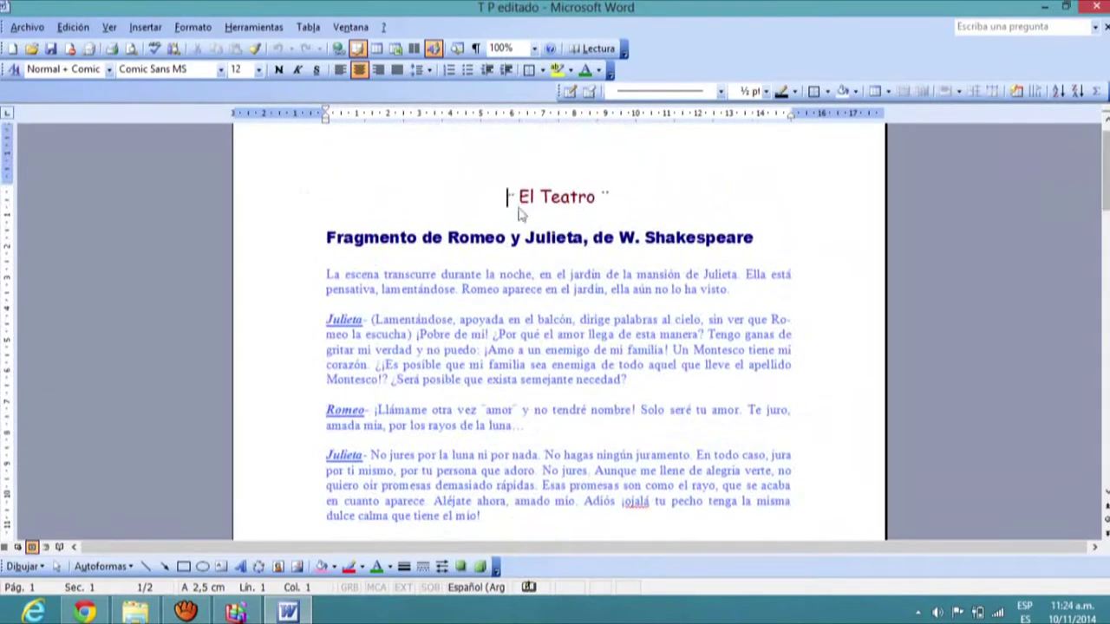
Open "trabajo practico n 5 editado" from the 1 TAREA folder in Mis documentos
left_click(32, 50)
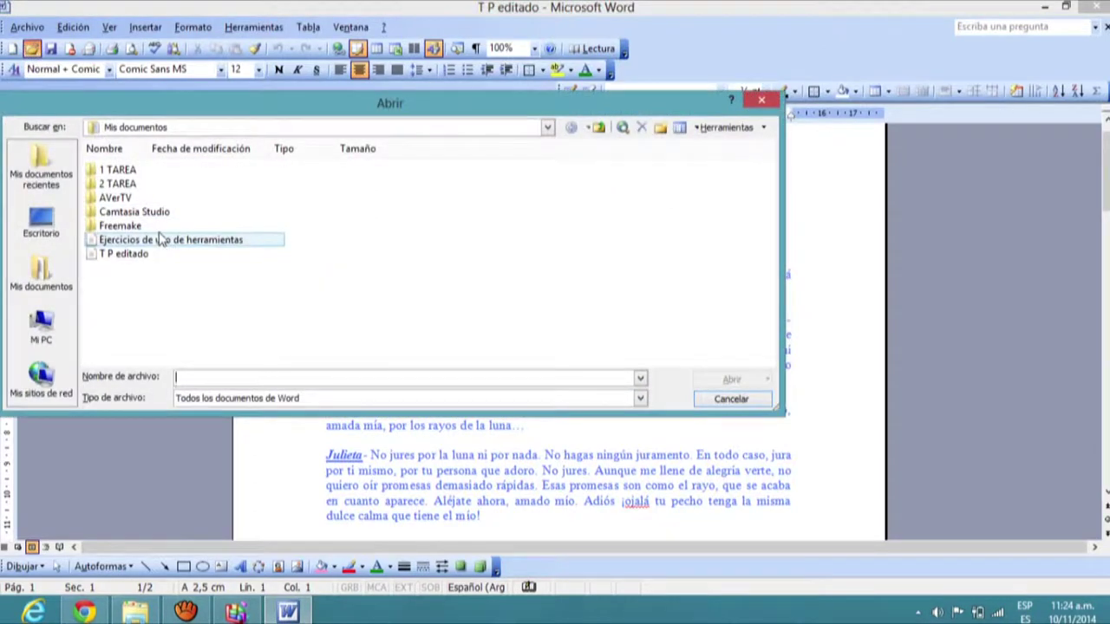
left_click(162, 169)
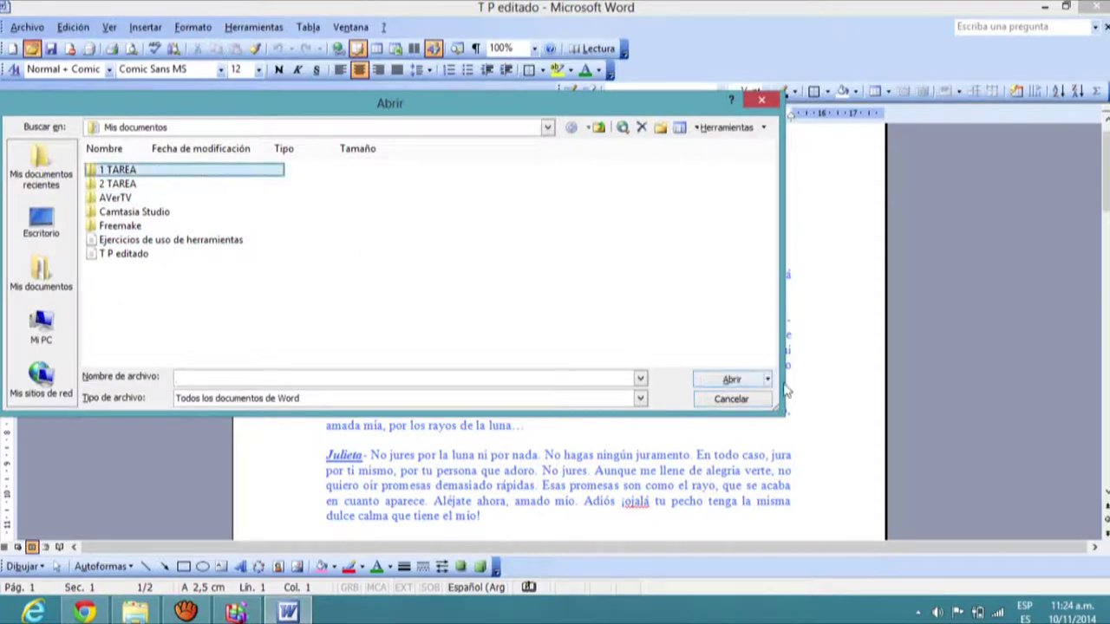
left_click(739, 380)
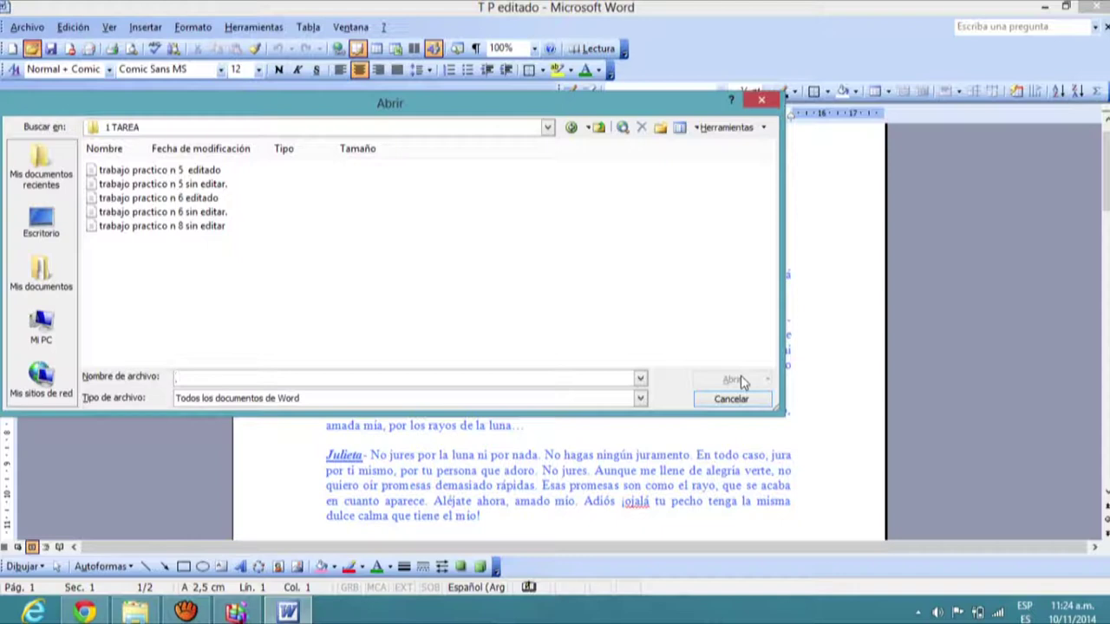
left_click(236, 174)
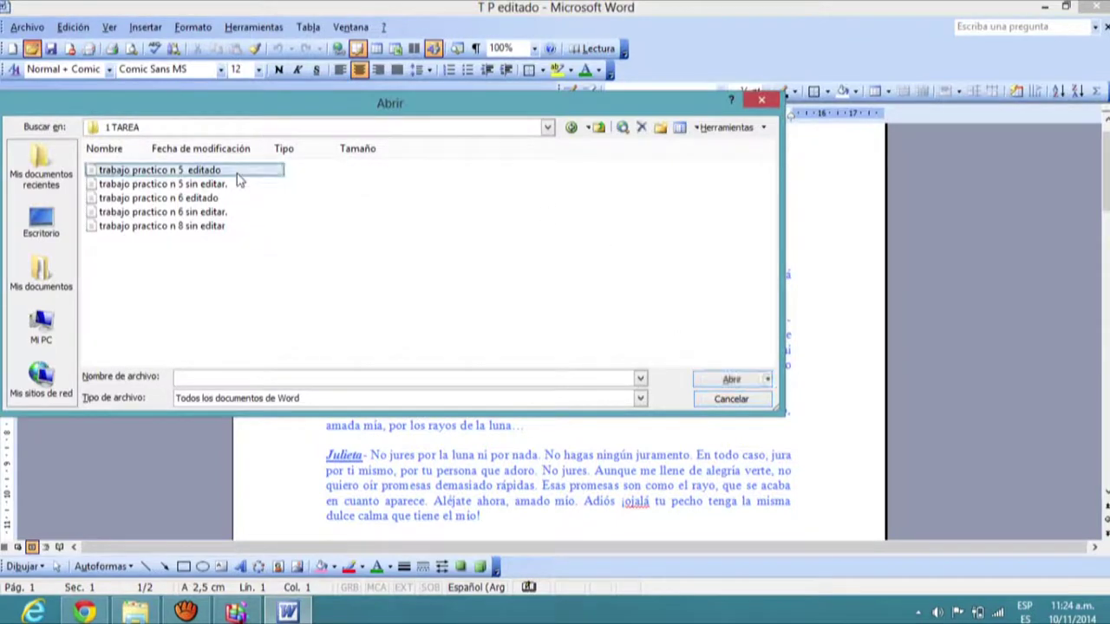
left_click(737, 382)
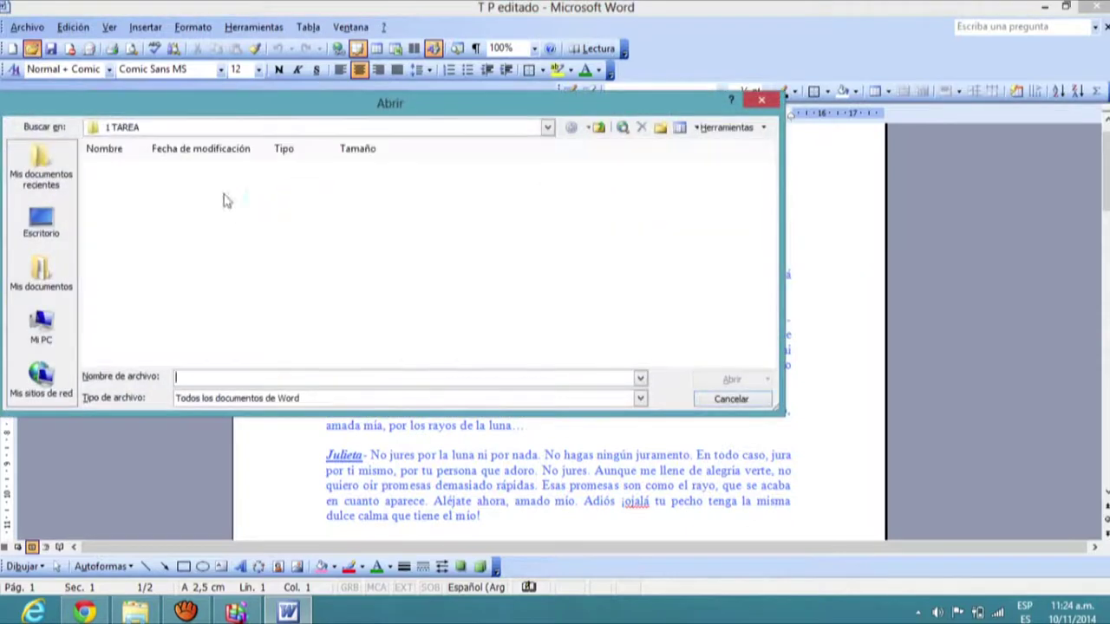
Open "trabajo practico n 6 editado" from the 1 TAREA folder for viewing, and close it together with "T P editado"
left_click(276, 199)
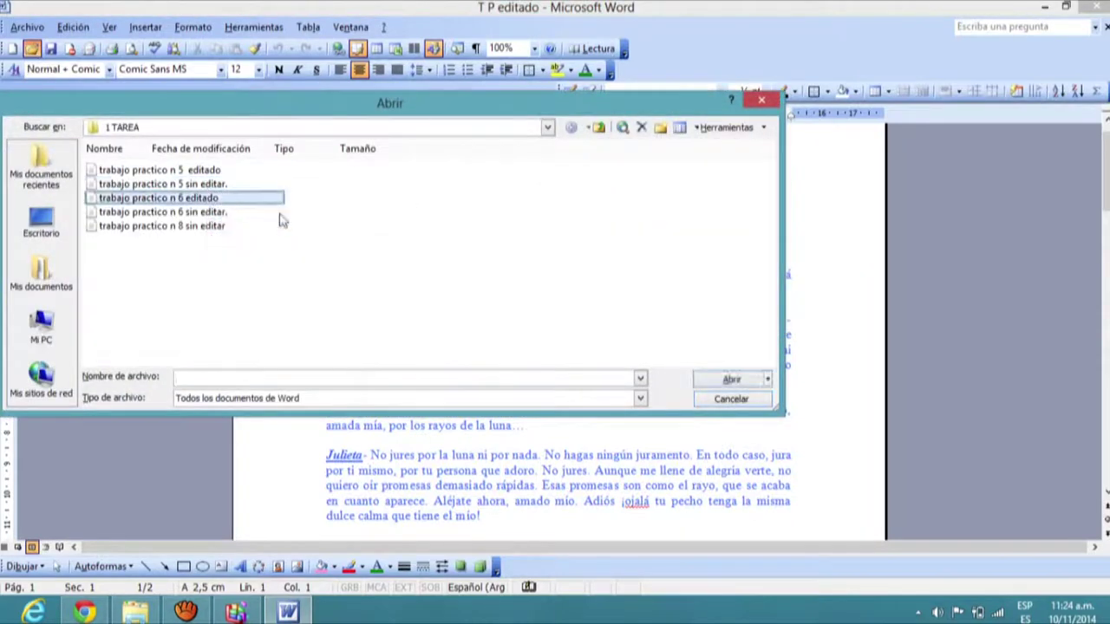
left_click(732, 381)
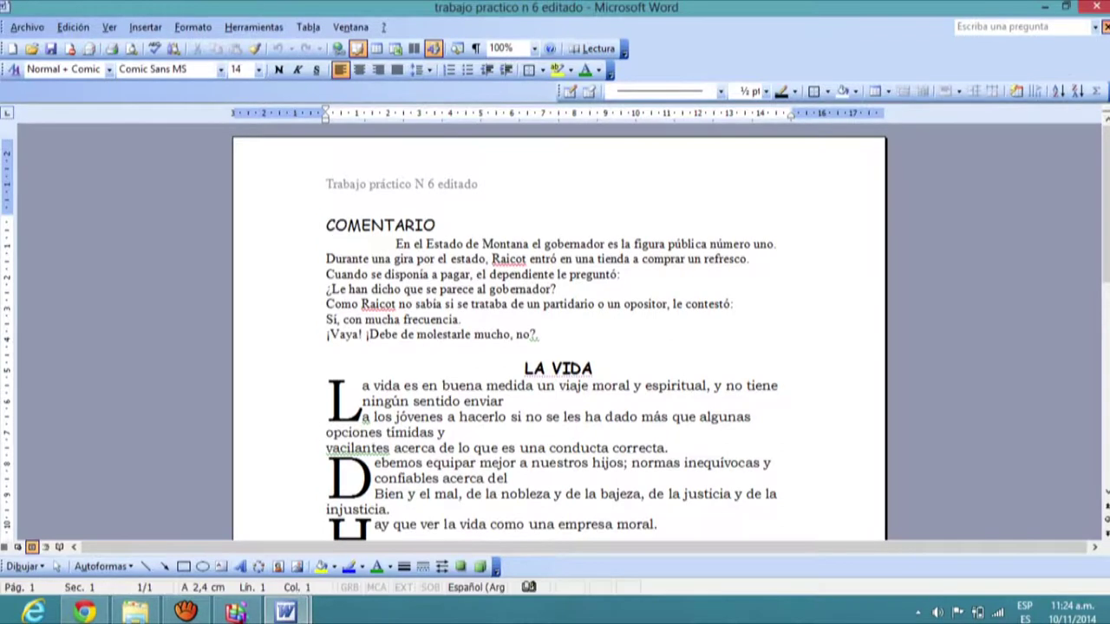
key("alt+Tab")
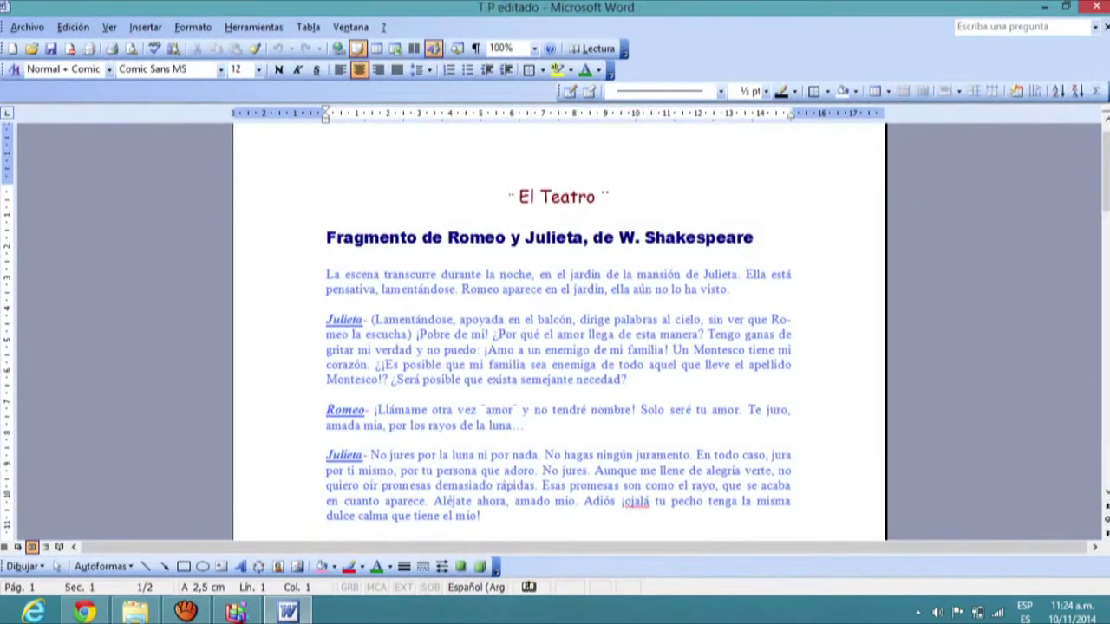
left_click(1106, 27)
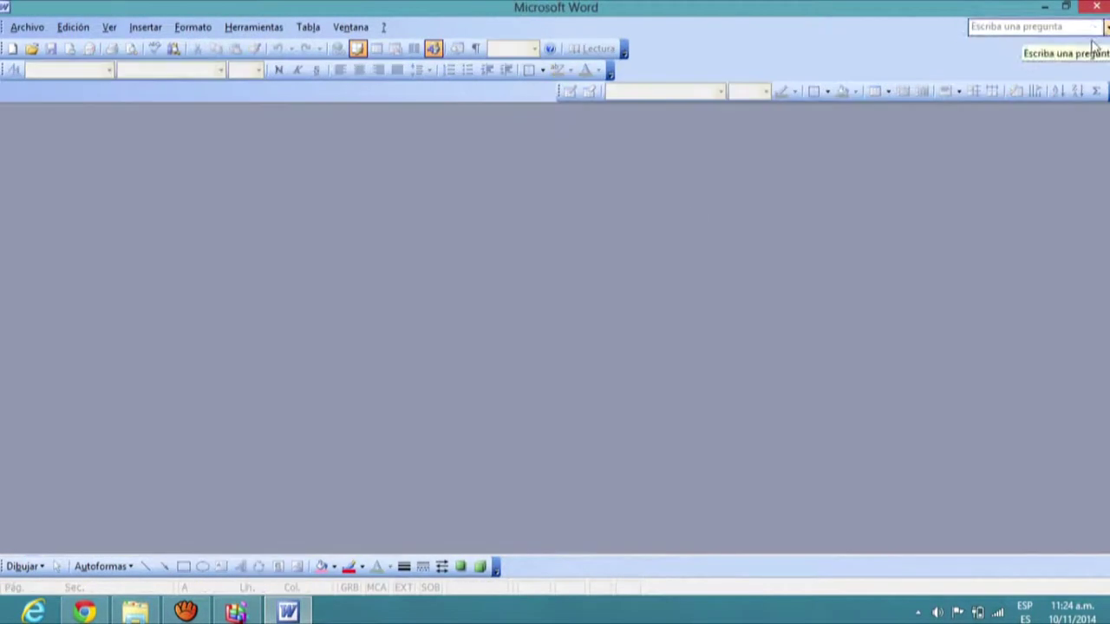
Open "trabajo practico n 8 sin editar" from the 1 TAREA folder, look over its text and close it
left_click(32, 48)
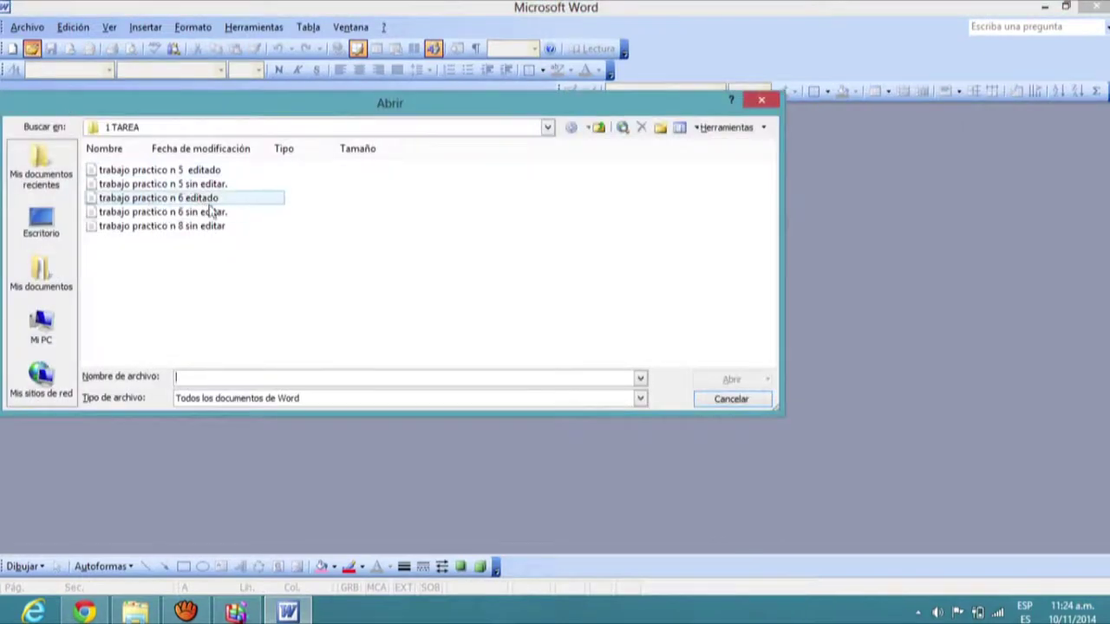
left_click(224, 228)
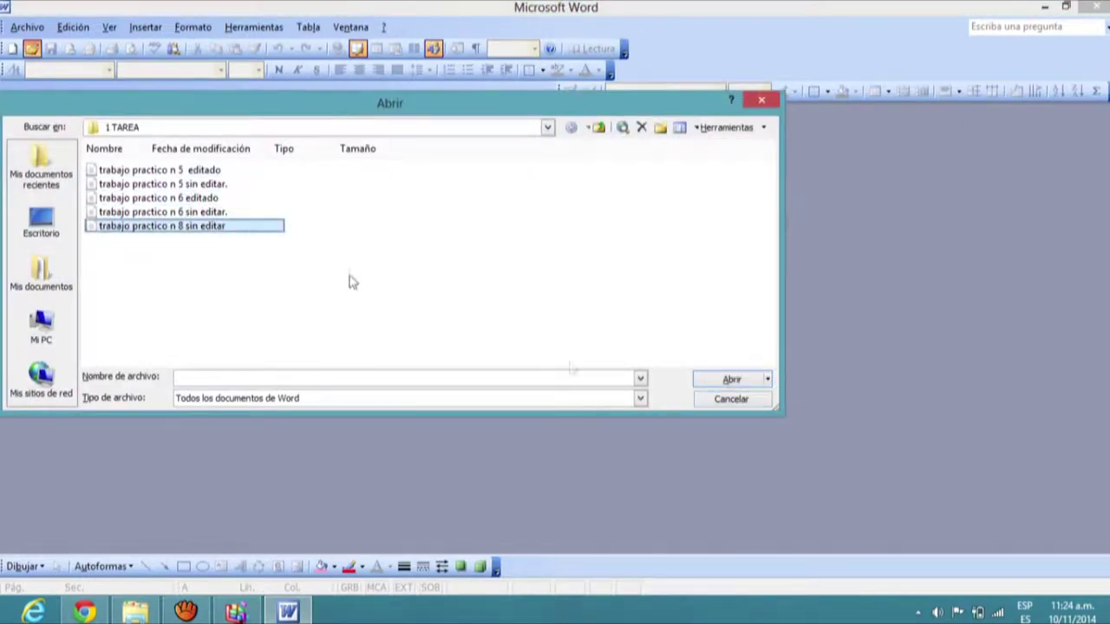
left_click(731, 380)
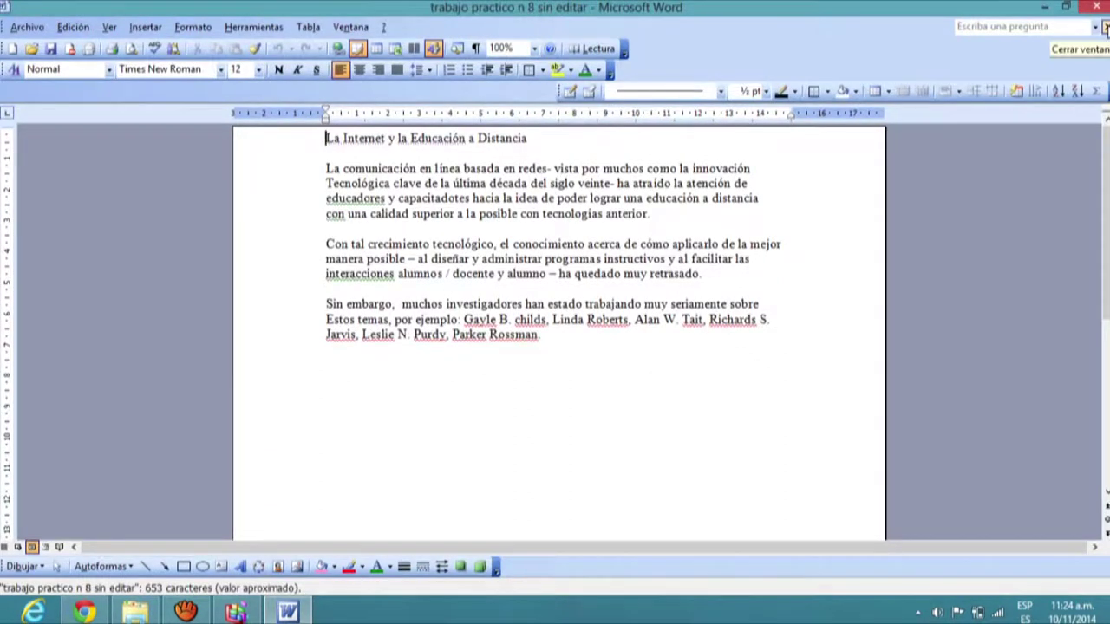
left_click(1104, 27)
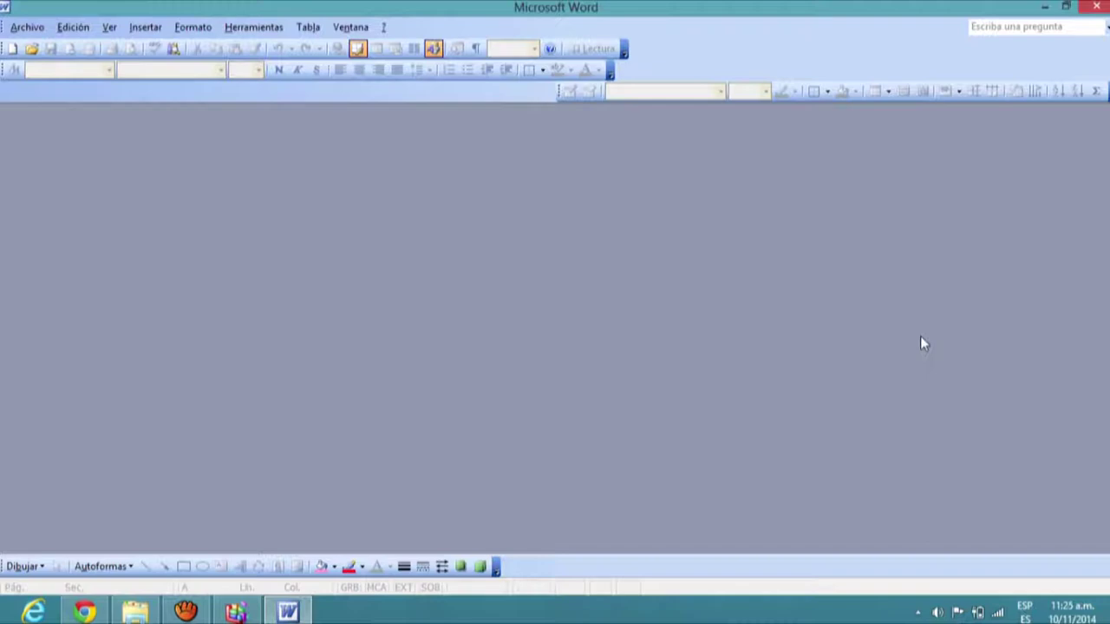
Check the list of files in the 1 TAREA folder and dismiss the Open dialog without opening any
left_click(32, 50)
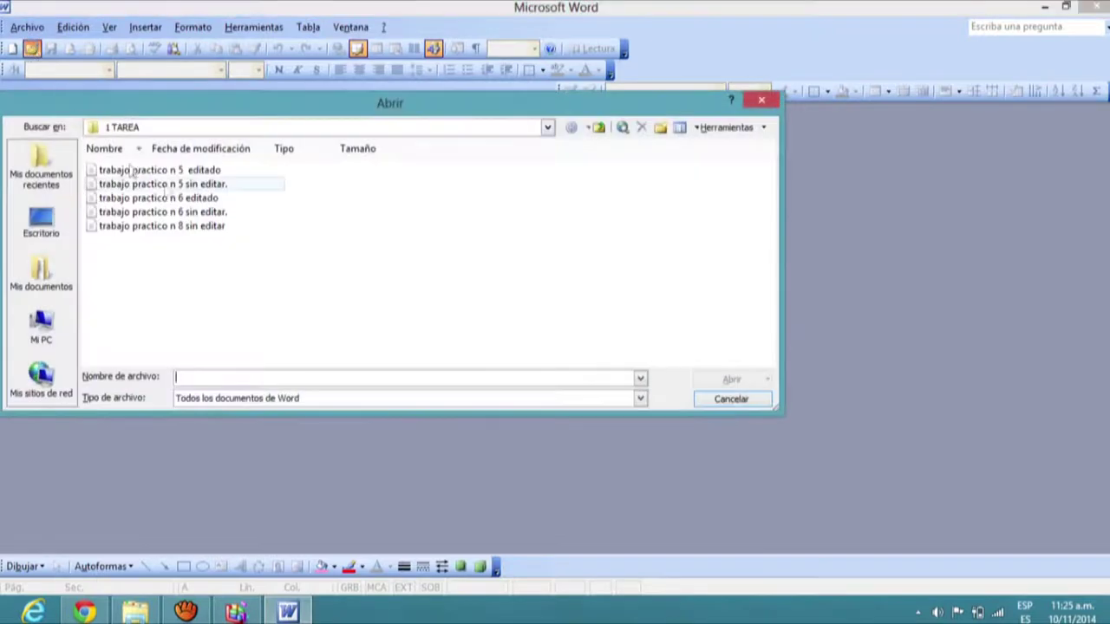
left_click(763, 101)
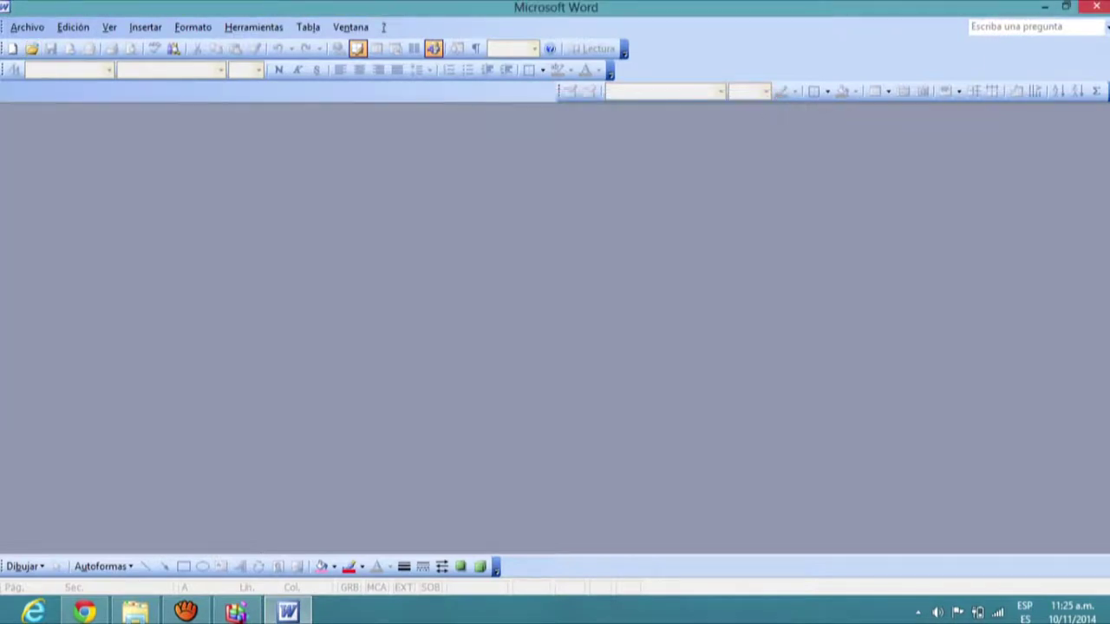
Minimize Word and switch to the Equipo window in File Explorer
left_click(1045, 13)
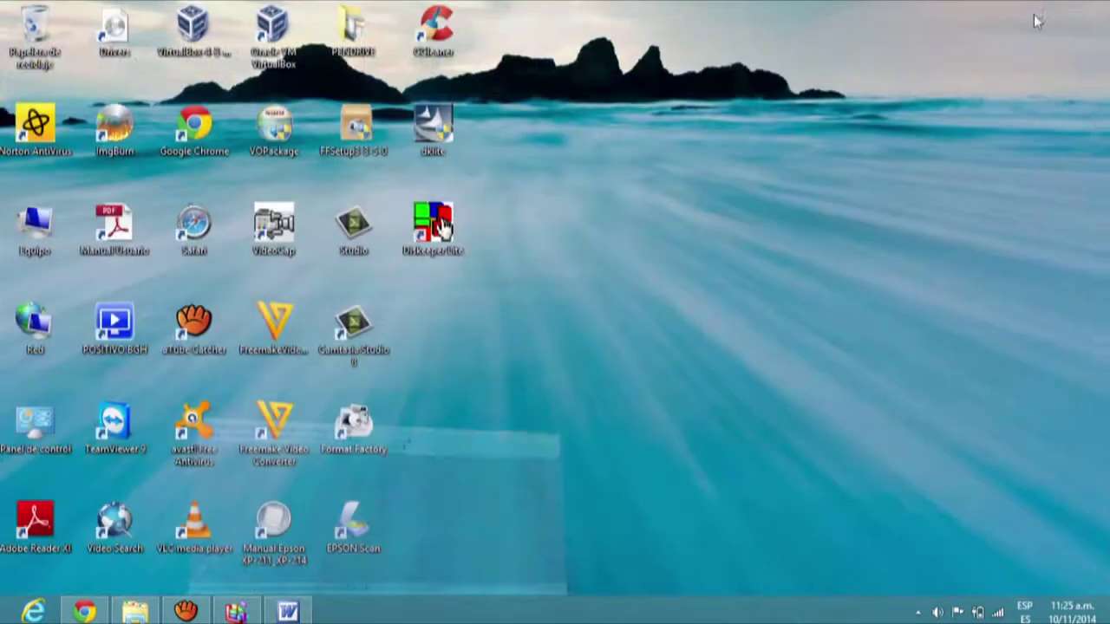
left_click(135, 613)
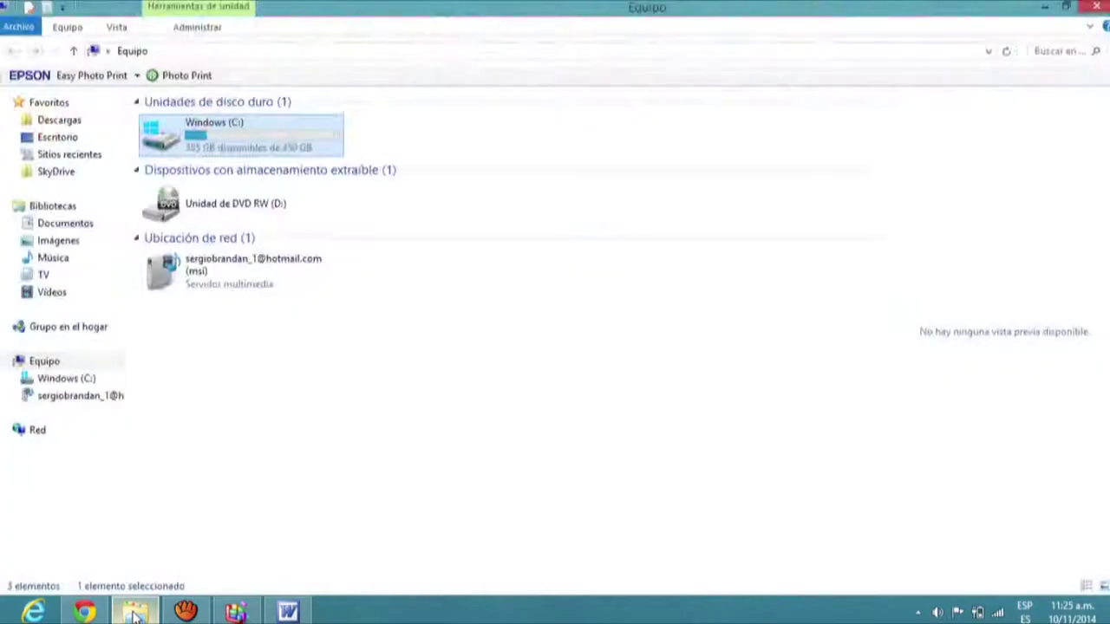
mouse_move(187, 613)
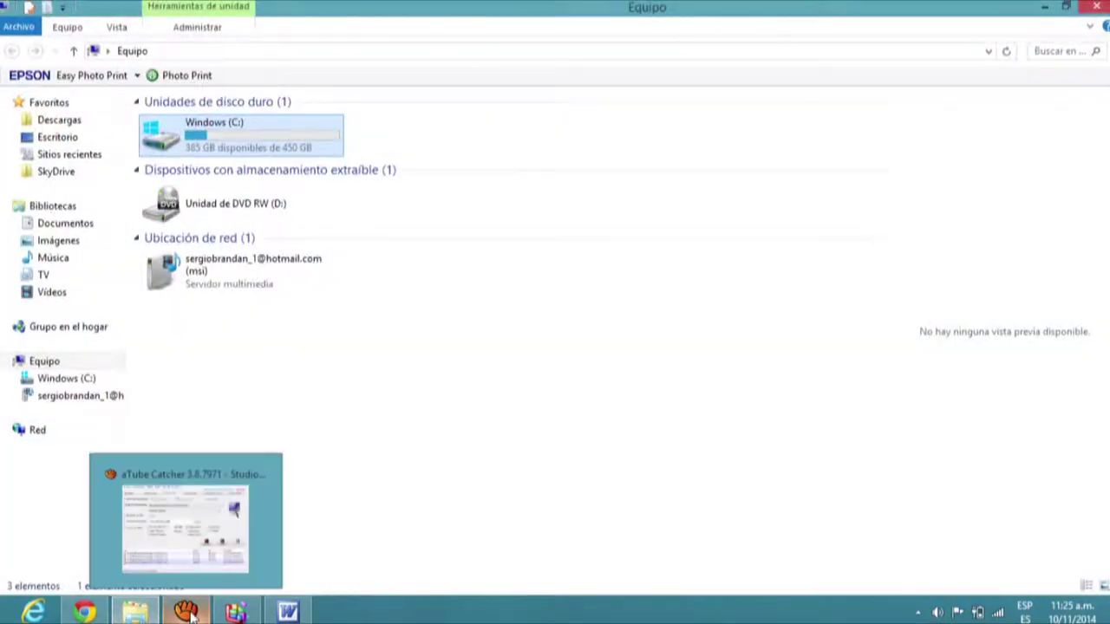
Check the optimization status of Windows (C:) in Optimizar unidades, and close that window and the Equipo window
left_click(236, 614)
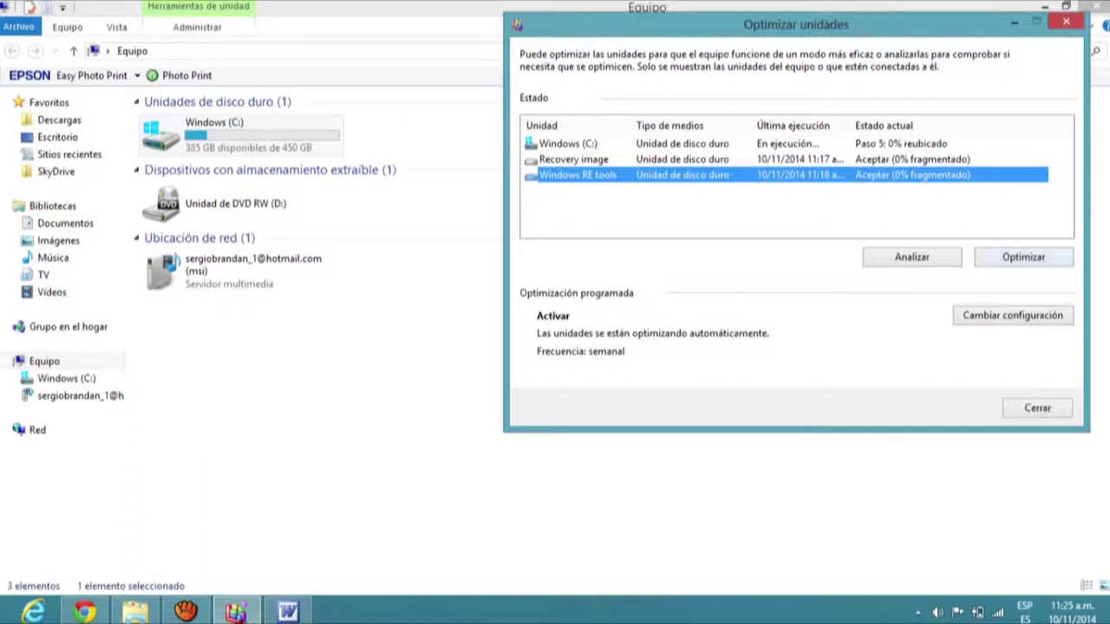
left_click(568, 144)
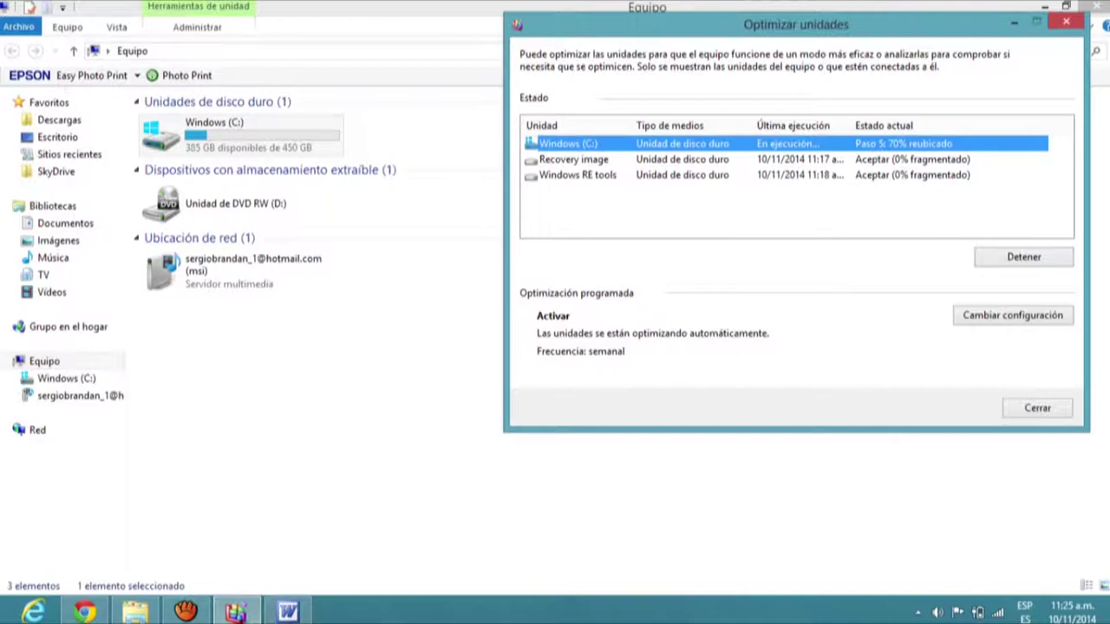
left_click(1066, 19)
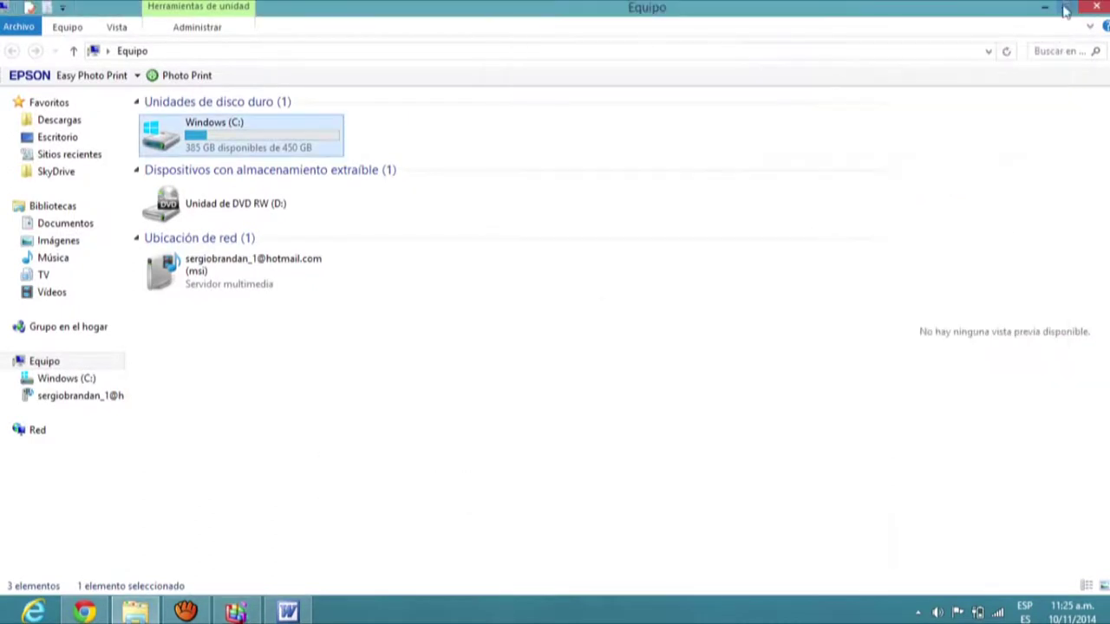
left_click(1097, 6)
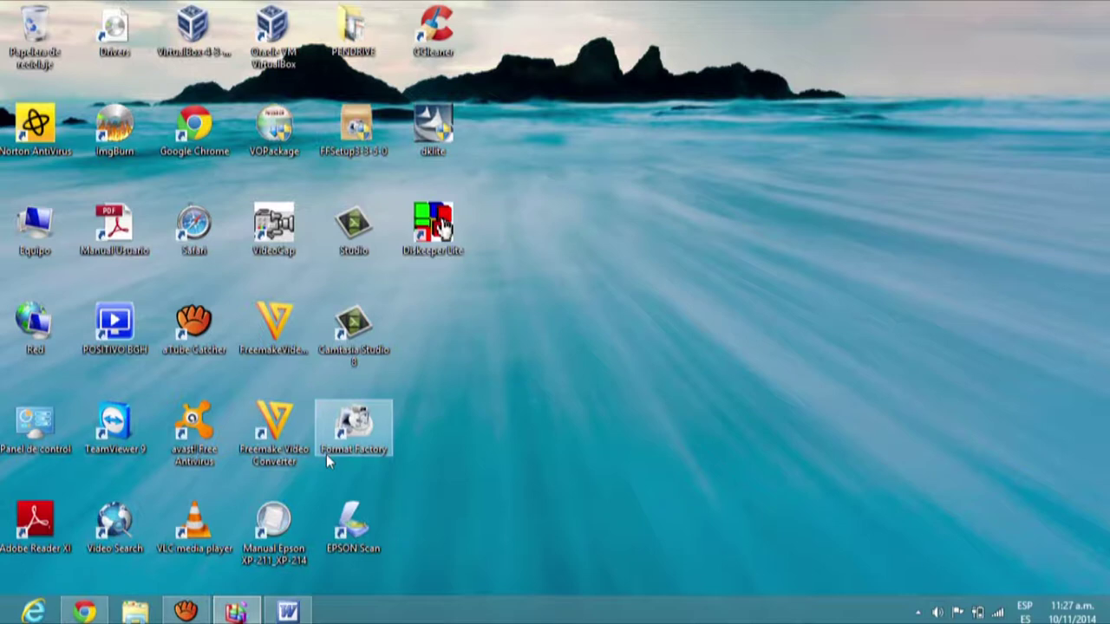
Switch to Word and create a new blank document
left_click(291, 612)
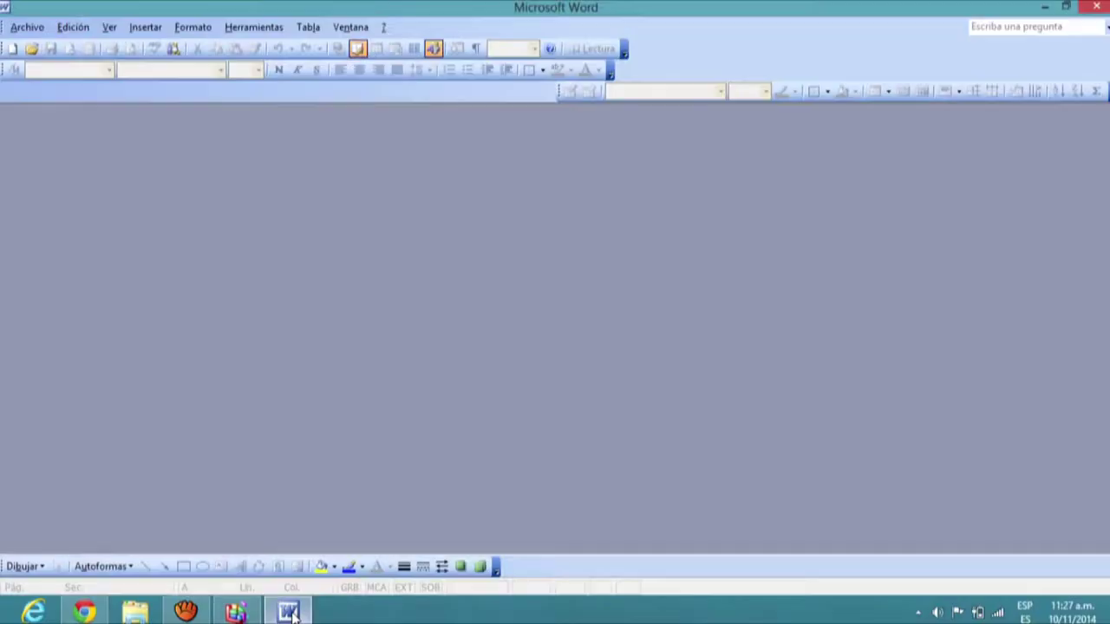
left_click(30, 27)
left_click(49, 48)
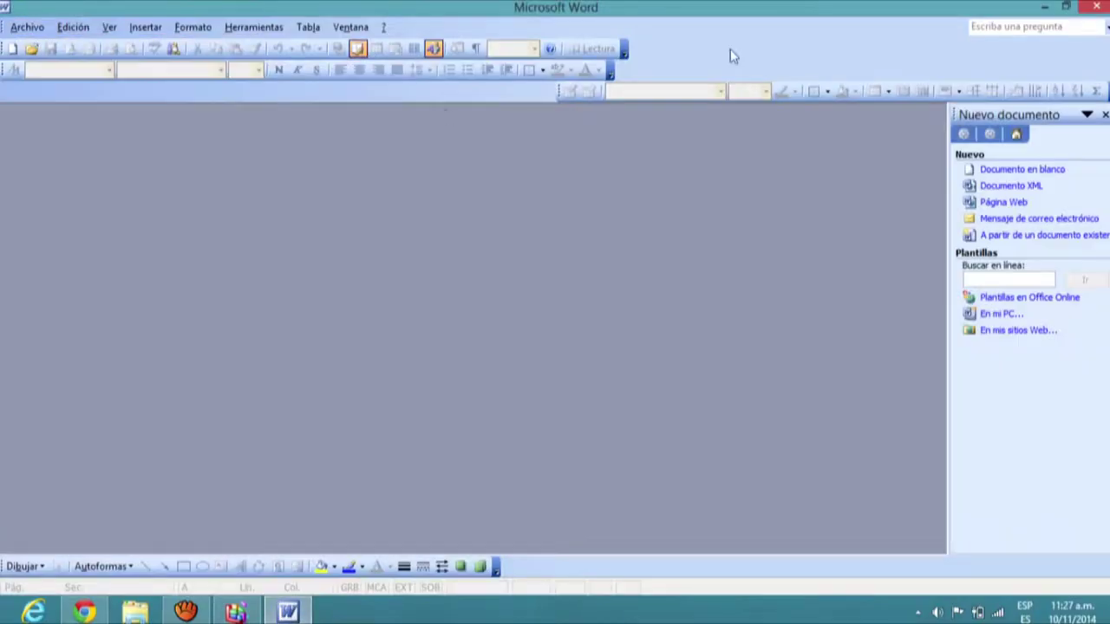
left_click(1002, 171)
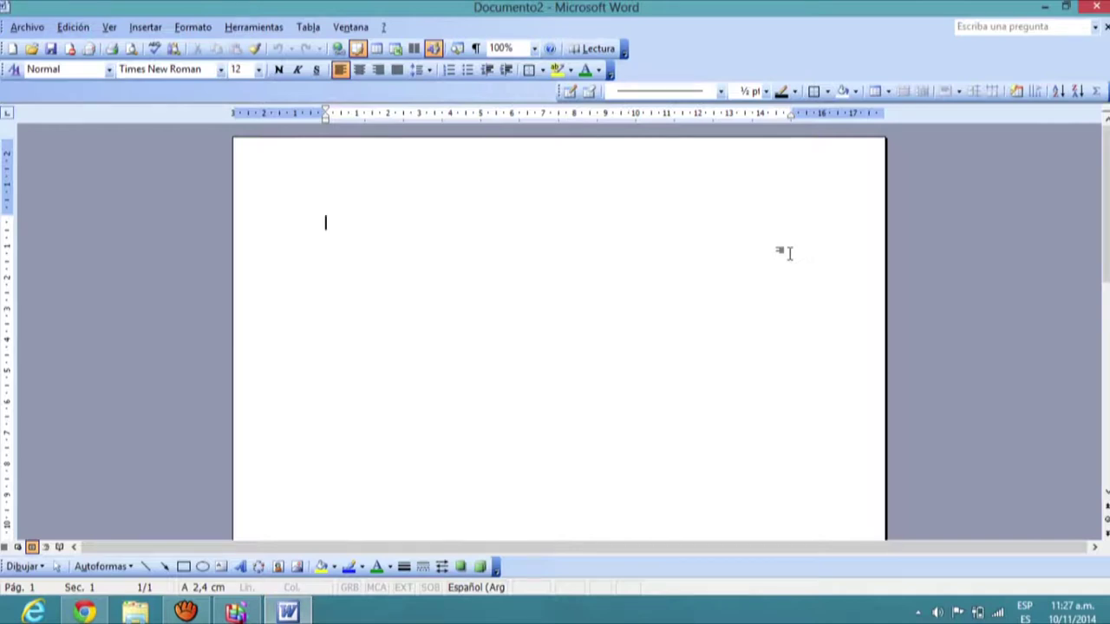
Insert a table with 5 columns and 18 rows in the blank document
left_click(308, 26)
mouse_move(383, 69)
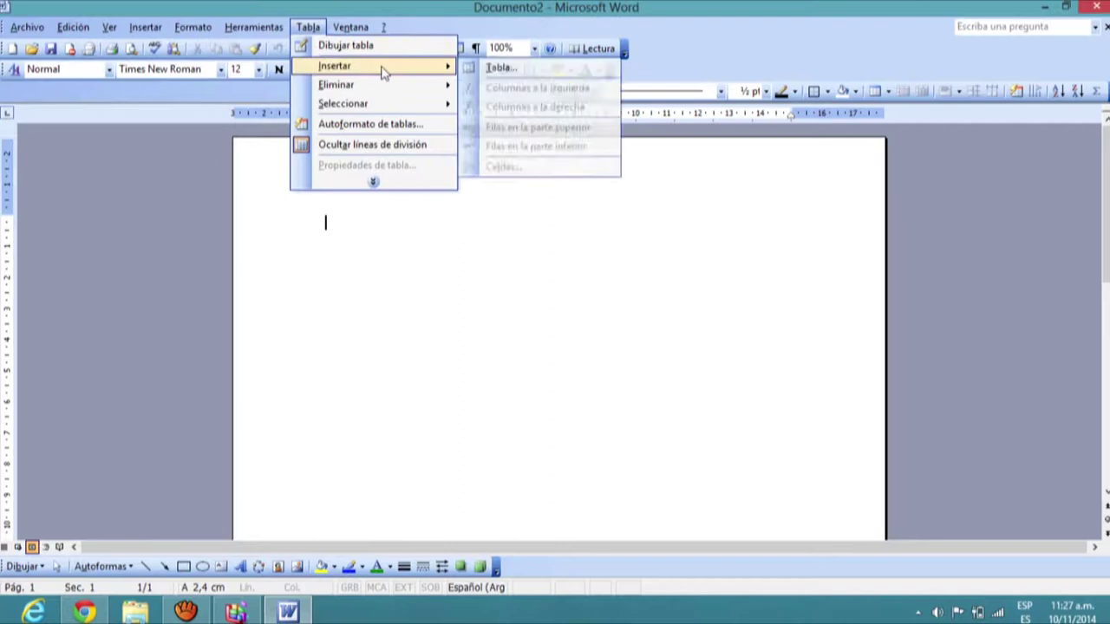
left_click(518, 73)
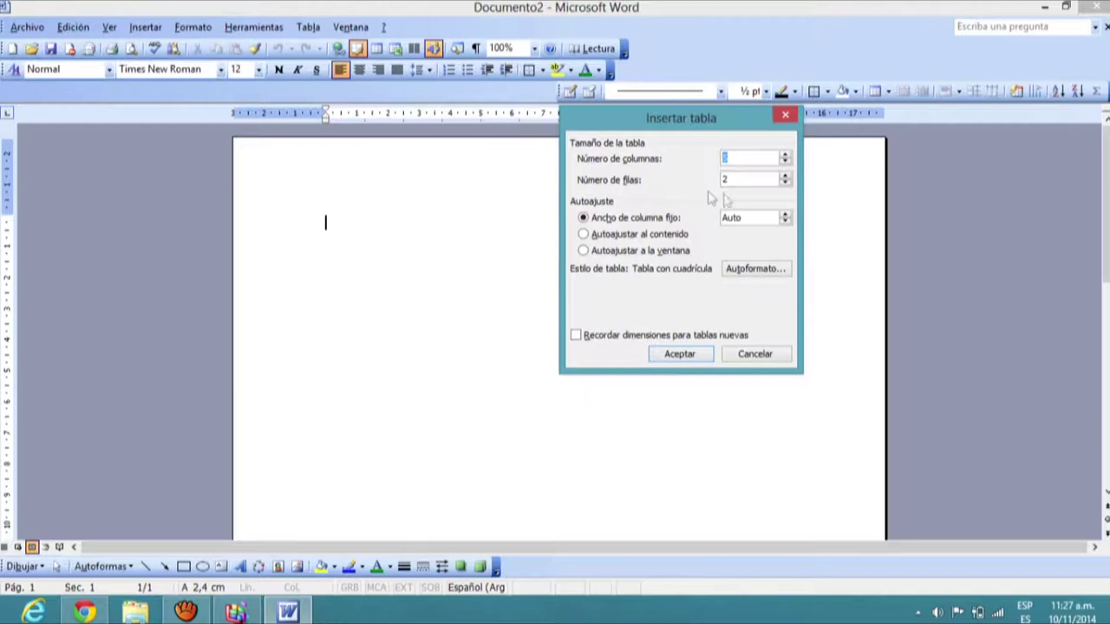
left_click(737, 181)
key("BackSpace")
type("18")
left_click(679, 355)
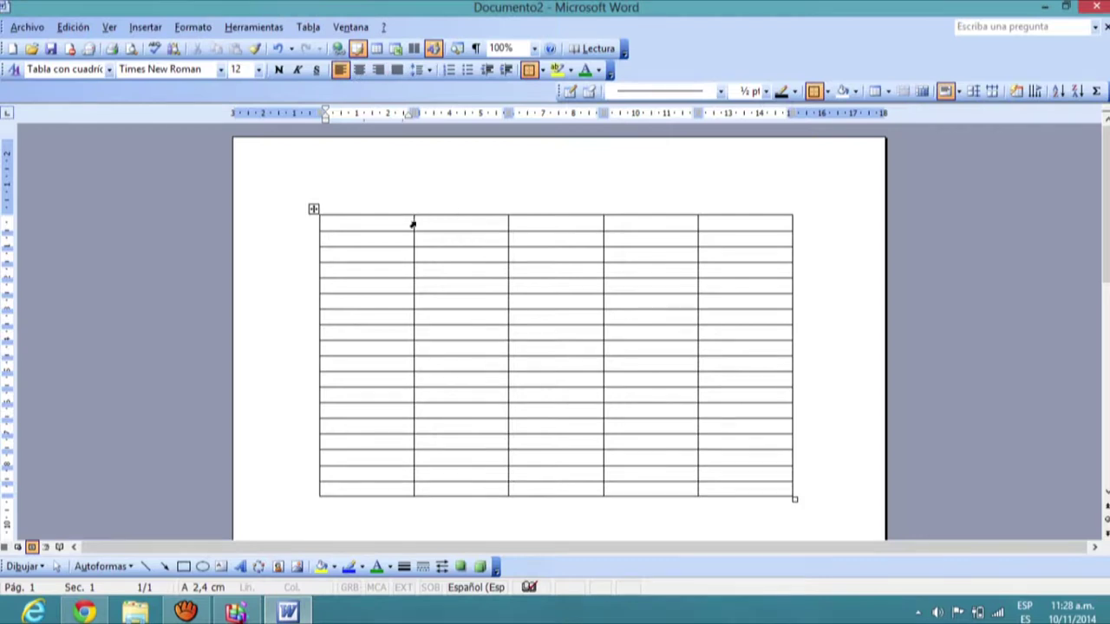
Narrow the table's first column to about half its width and widen the second column into the third
left_click_drag(412, 223, 365, 224)
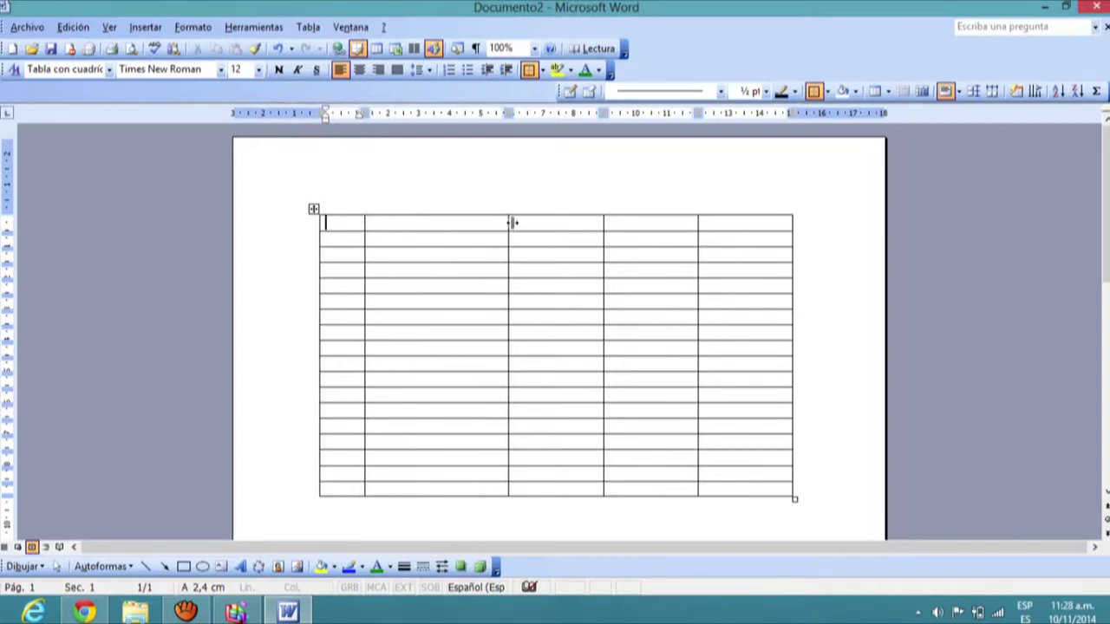
left_click_drag(504, 223, 552, 223)
left_click(471, 219)
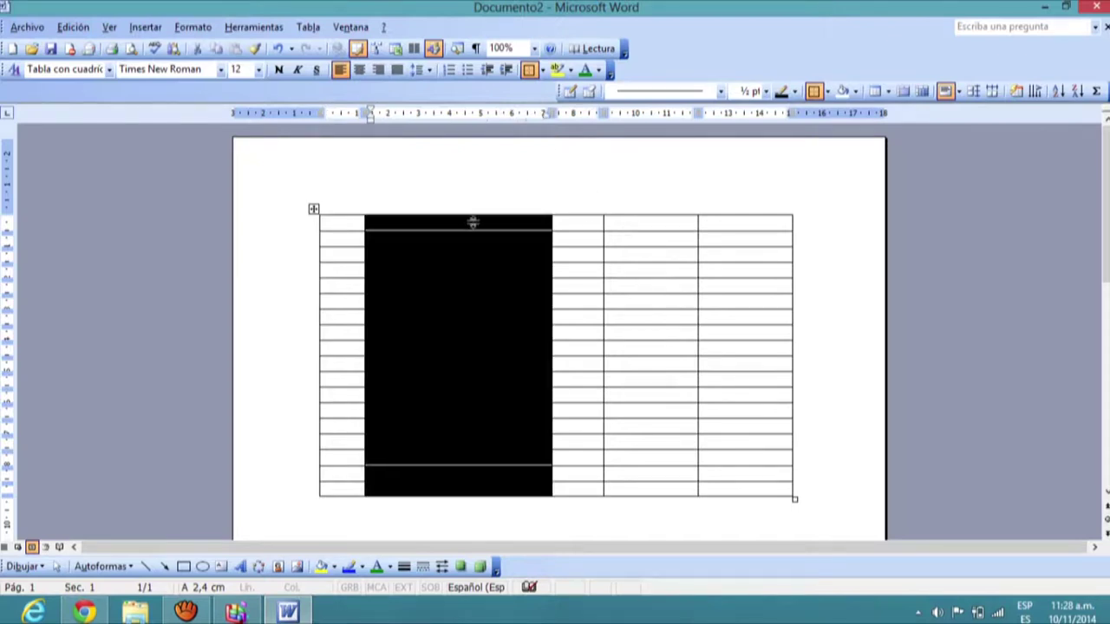
left_click(439, 309)
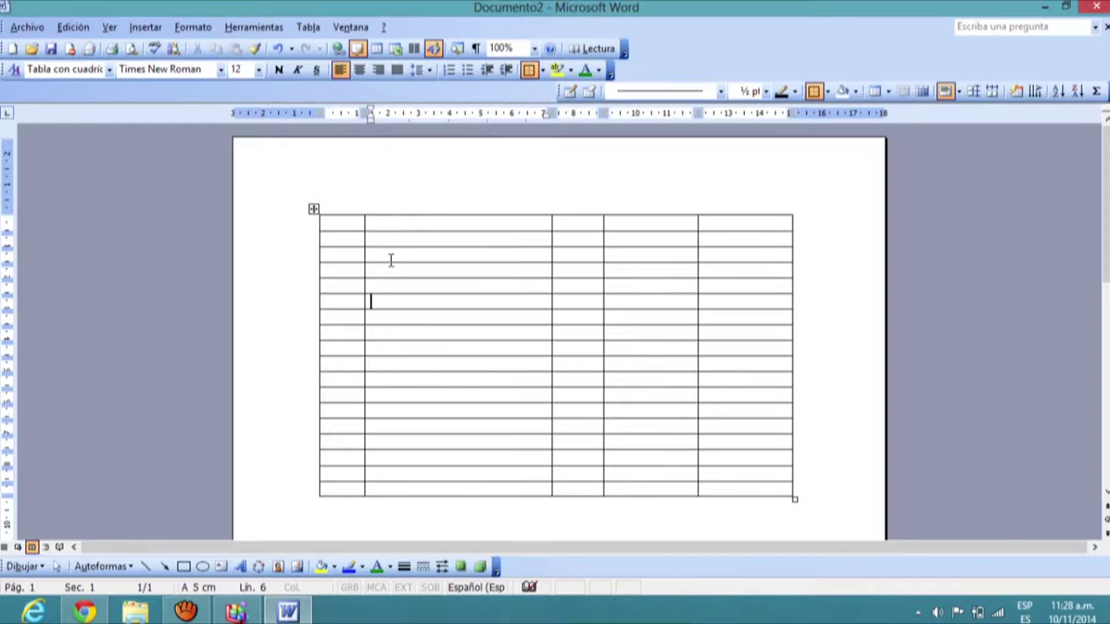
Shade the cells of the table's first row with the Lavanda fill colour
left_click_drag(327, 223, 752, 224)
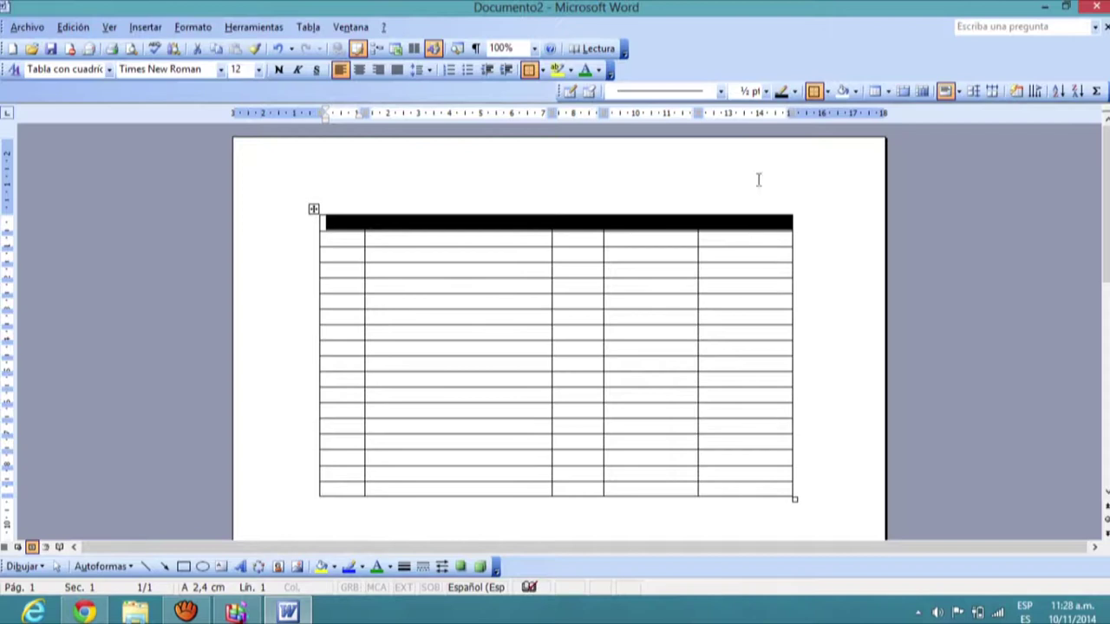
left_click(192, 27)
left_click(285, 102)
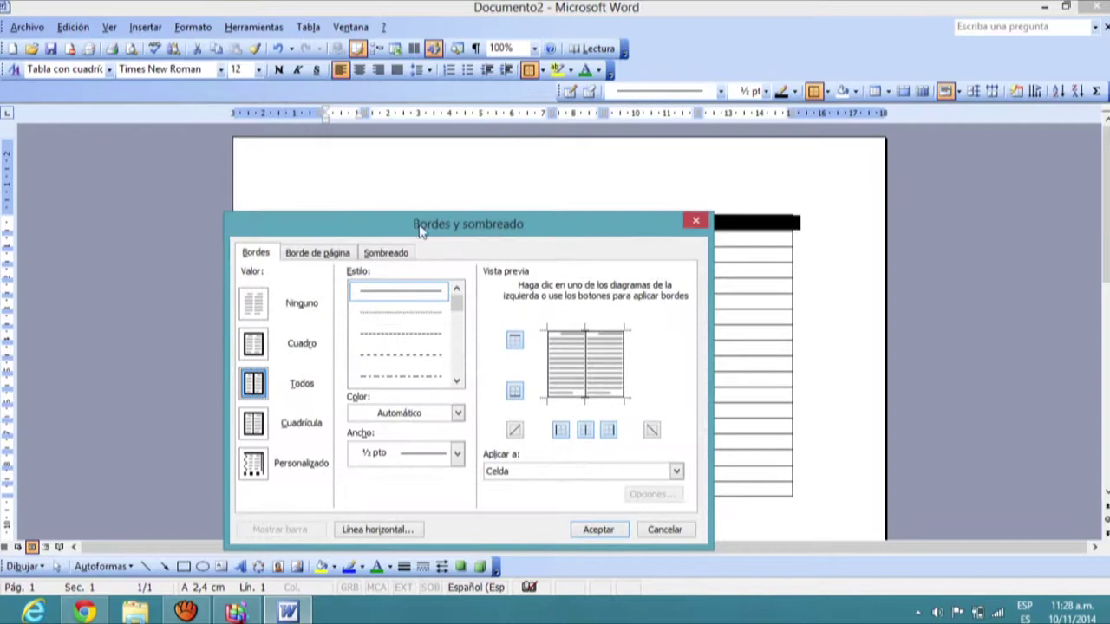
left_click(387, 253)
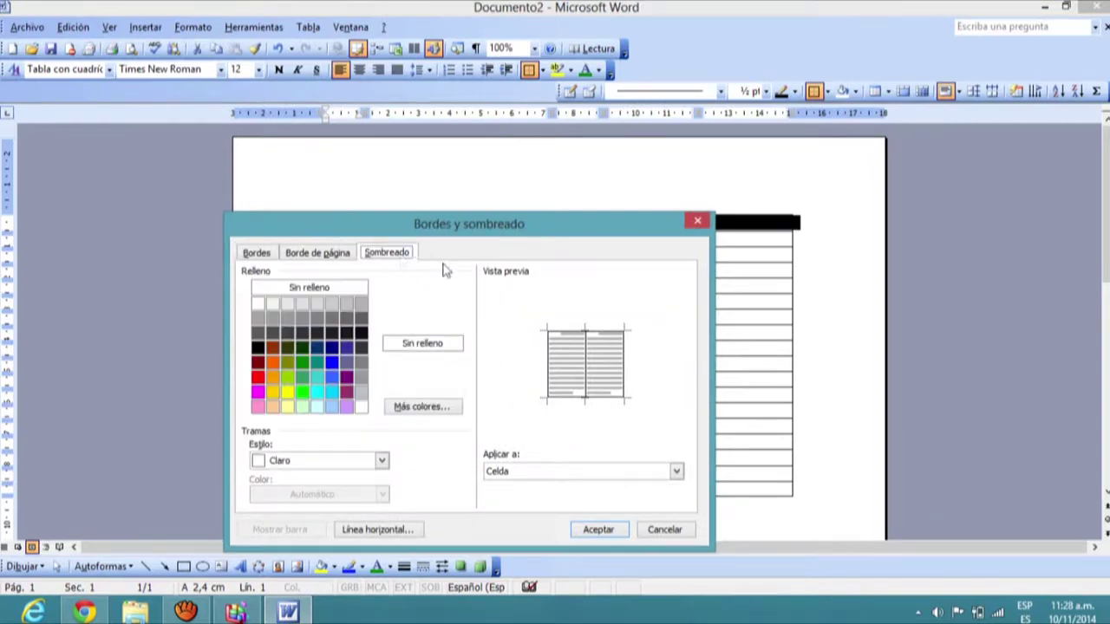
left_click(346, 408)
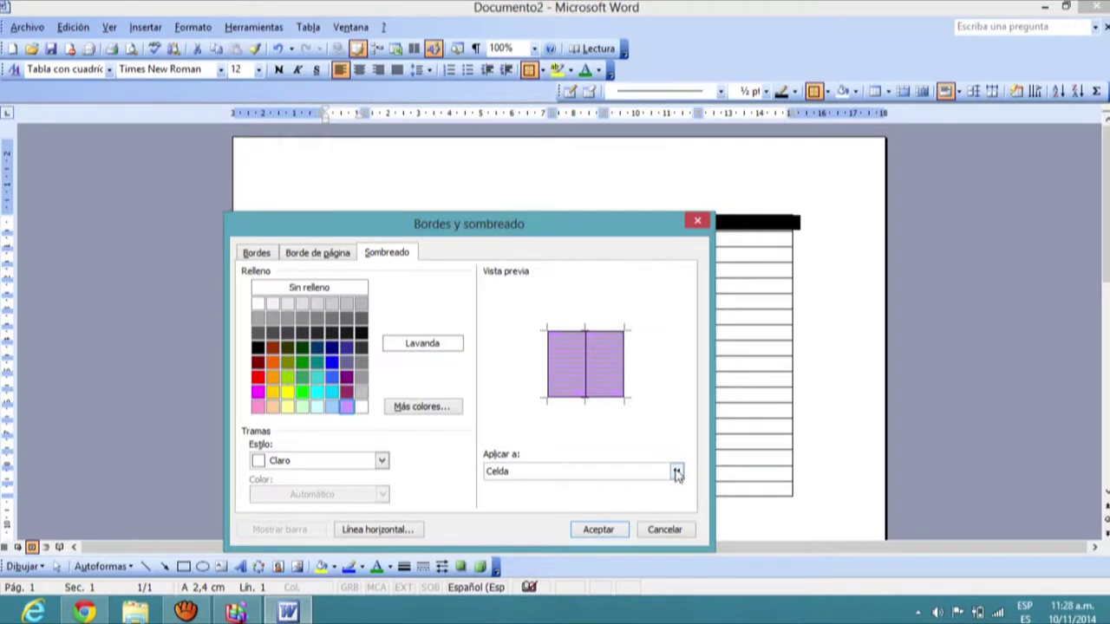
left_click(601, 531)
left_click(829, 231)
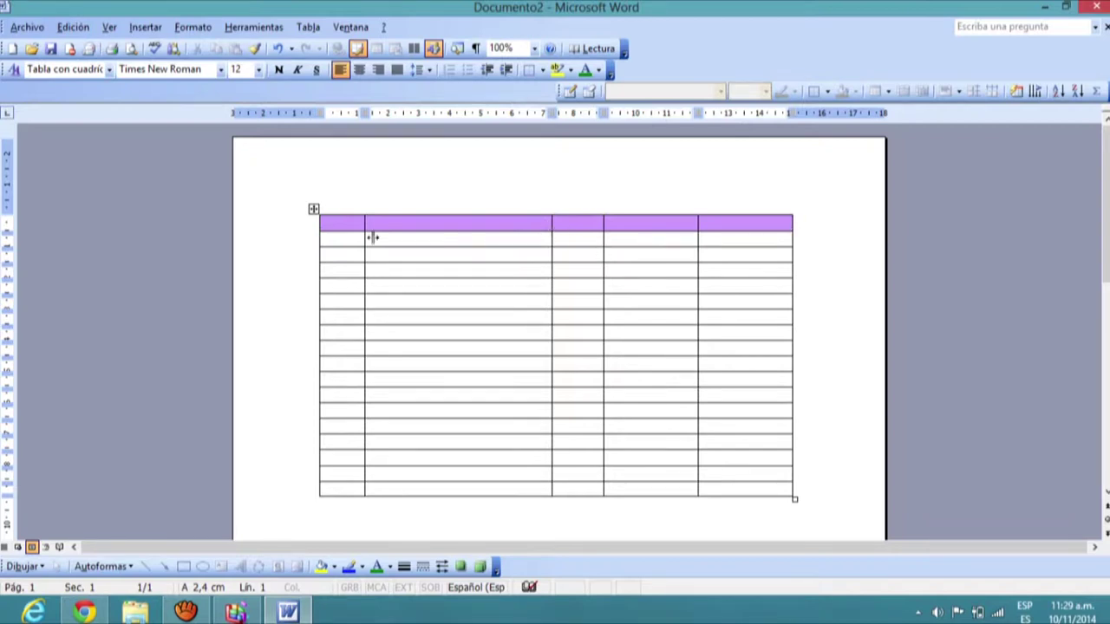
Enter the sample lines "Ggggg", "Hhhhh" and "Jhhh" in the second-column cell below the shaded row
left_click(453, 241)
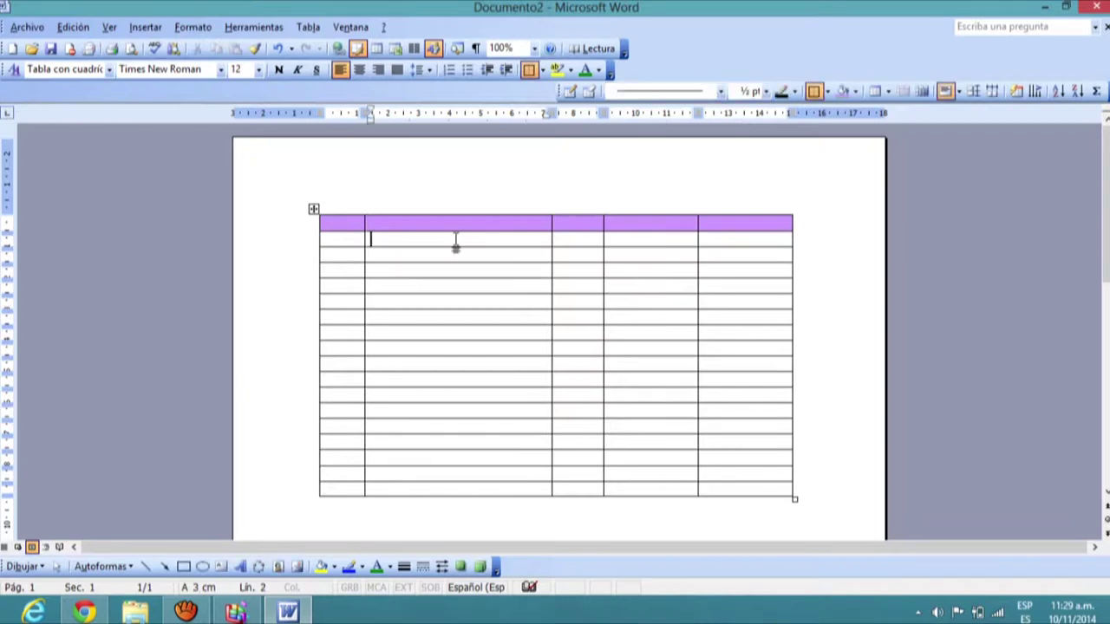
type("ggggg")
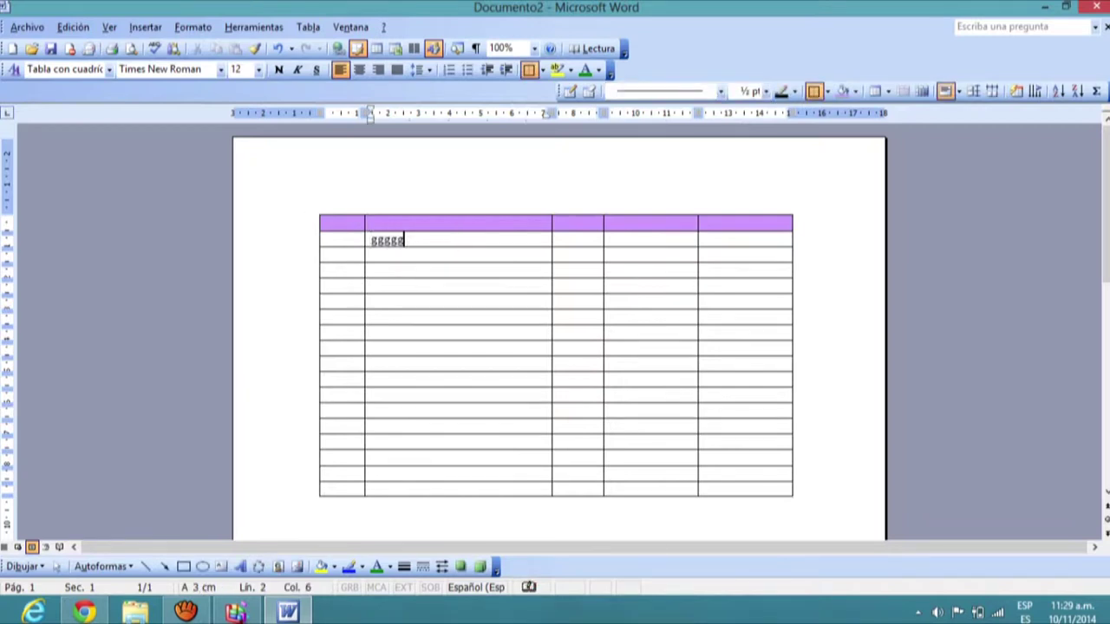
key("Return")
type("hhhh jh")
key("Return")
type("jhhh")
key("Return")
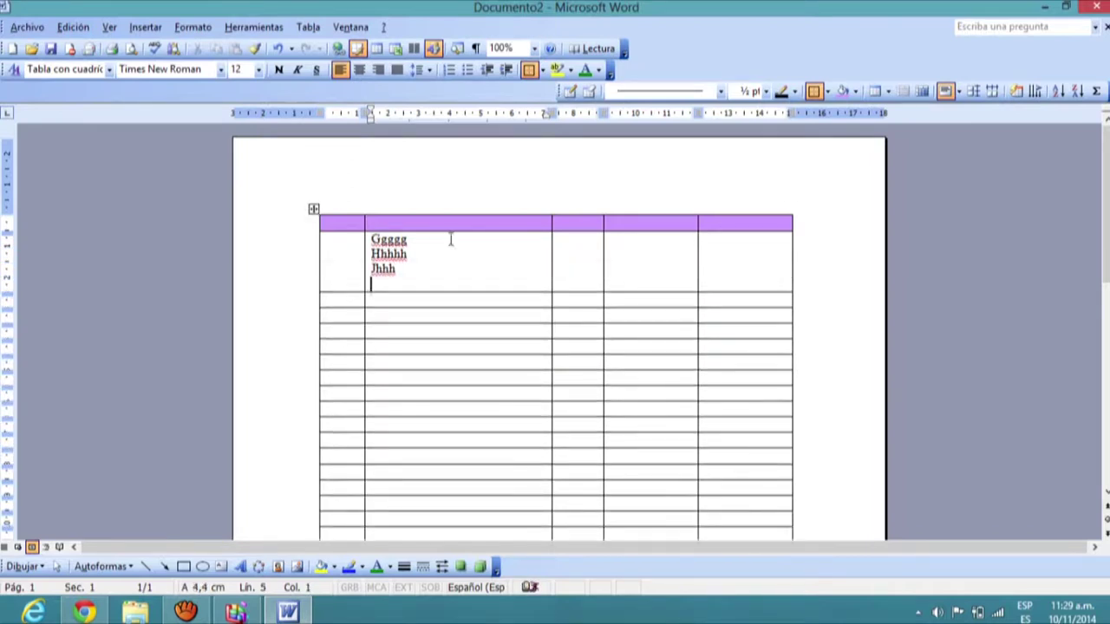
Delete all the sample text from the second-column cell below the shaded row
left_click(421, 272)
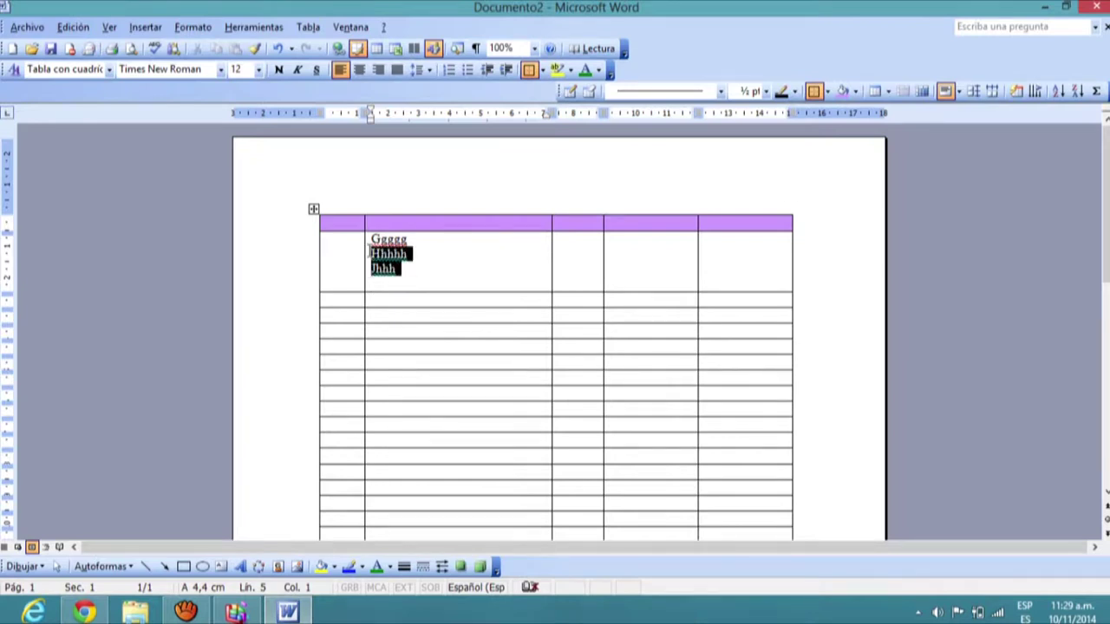
key("Delete")
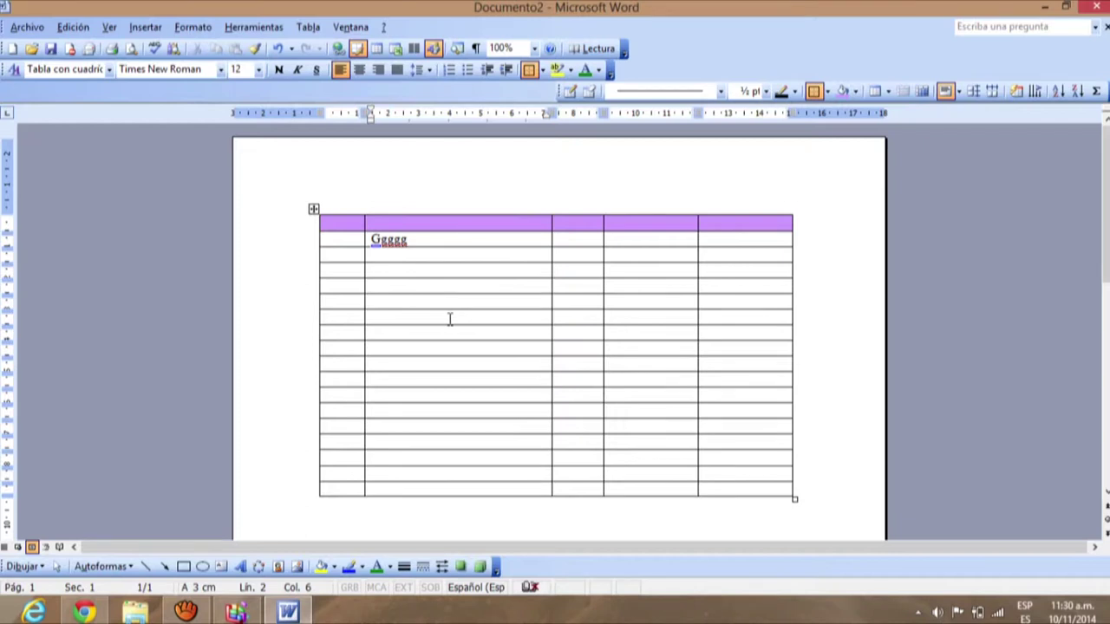
key("BackSpace")
key("BackSpace")
key("BackSpace")
key("BackSpace")
key("BackSpace")
left_click_drag(1105, 221, 1106, 308)
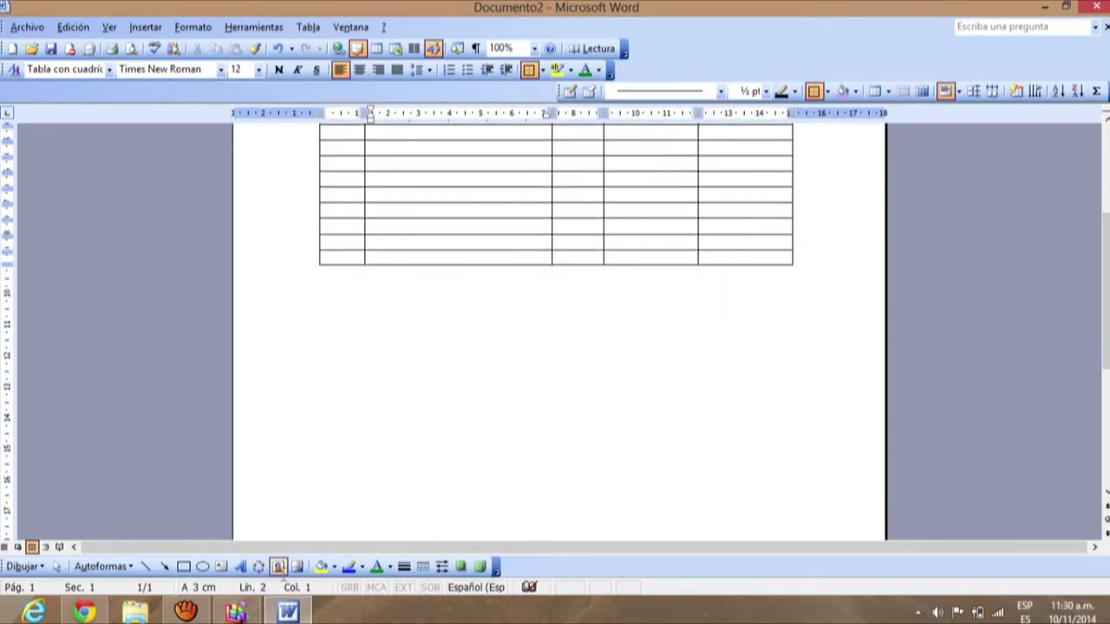
left_click(221, 567)
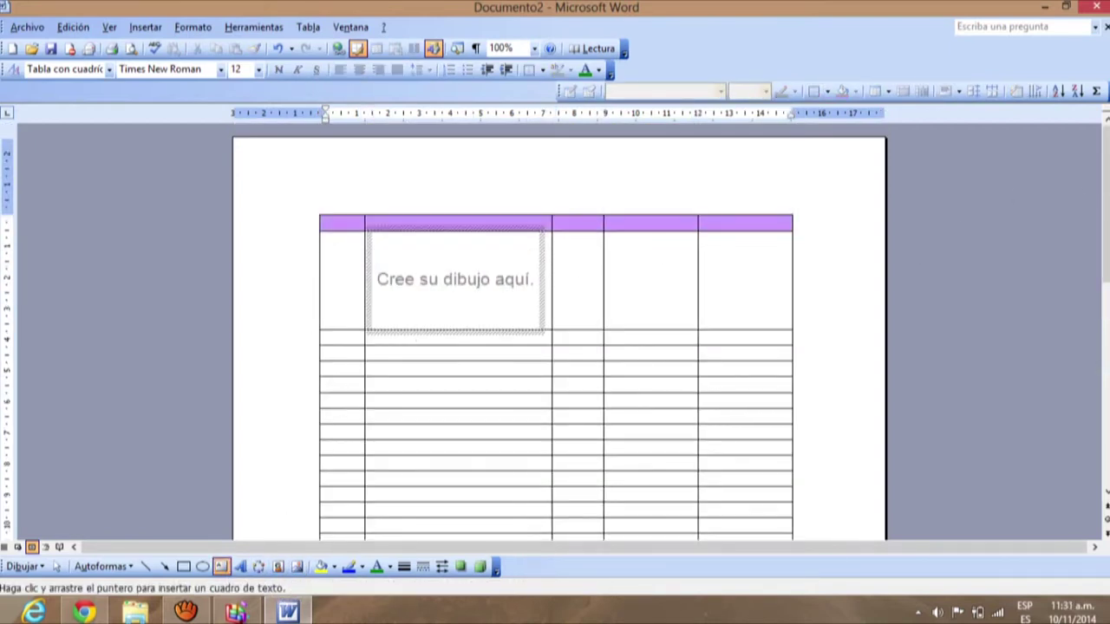
key("Escape")
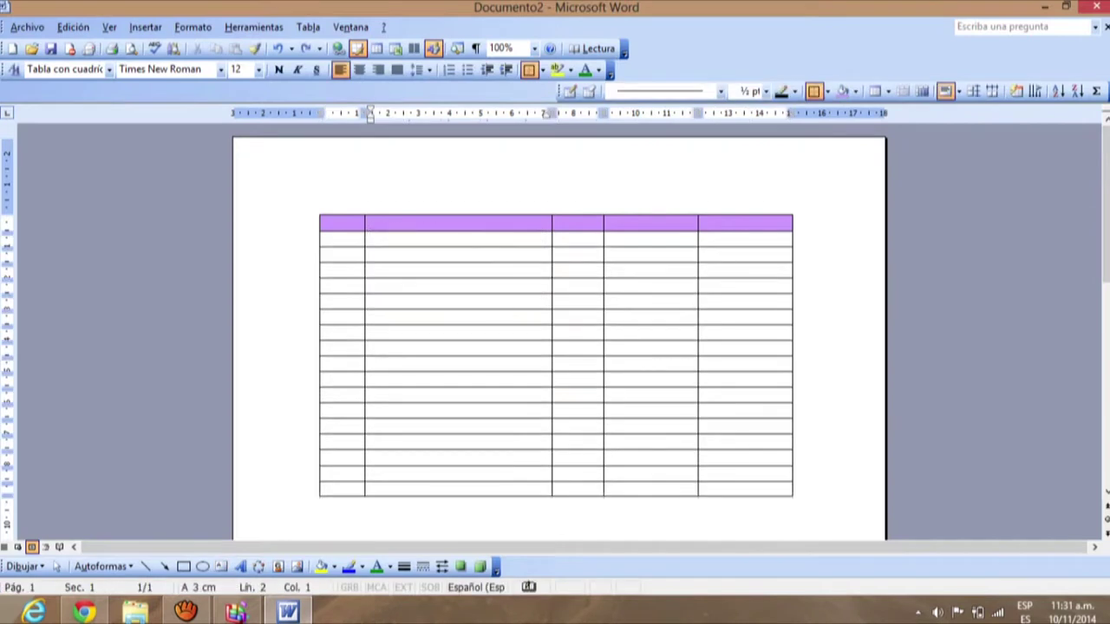
Draw a small text box outside the drawing canvas and place it just below the table, aligned with its left edge
scroll(1044, 341, "down", 5)
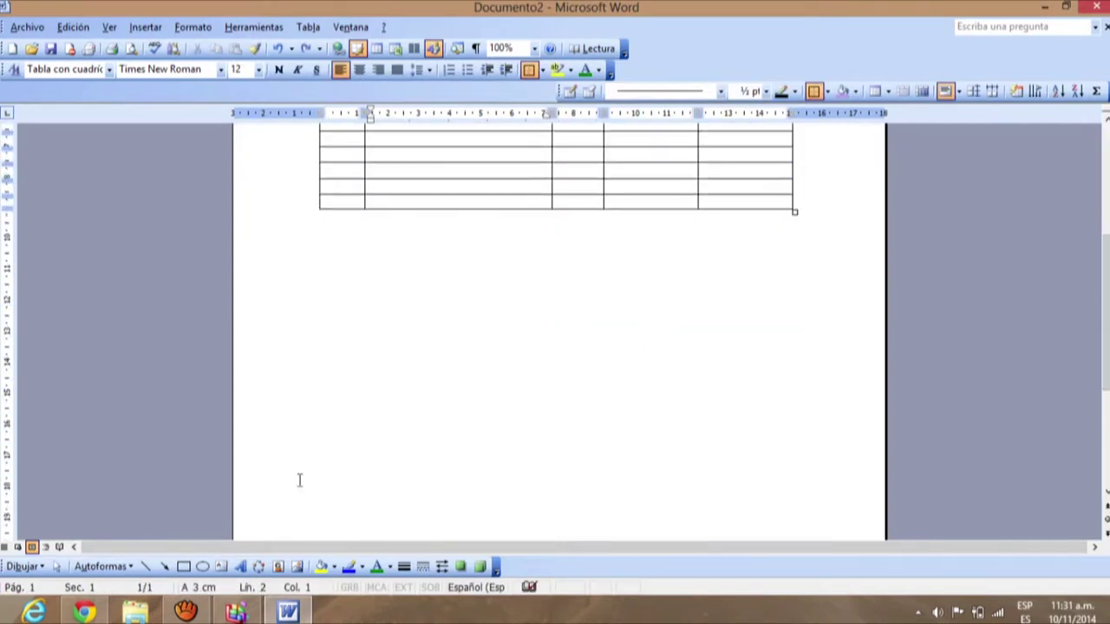
left_click(221, 566)
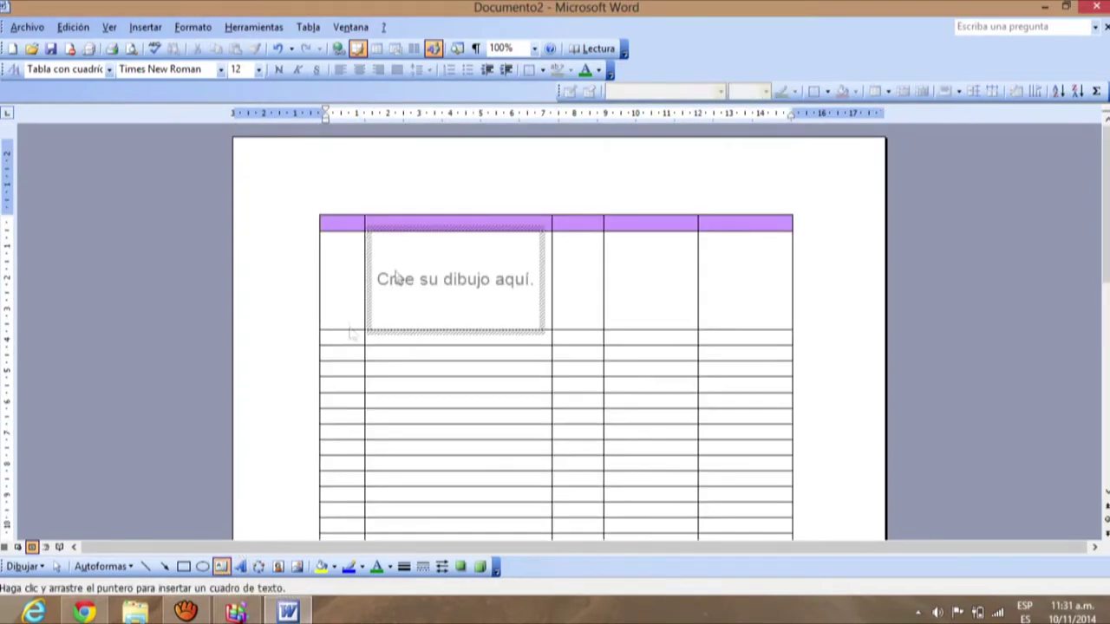
left_click_drag(635, 160, 751, 234)
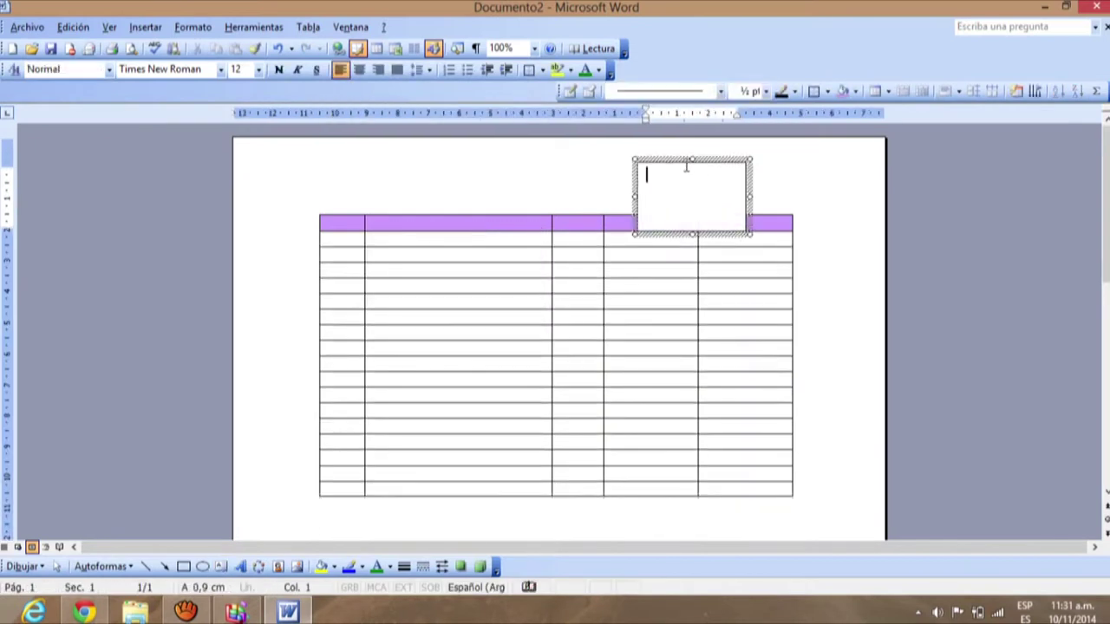
left_click(576, 357)
left_click_drag(413, 517, 367, 517)
scroll(842, 329, "down", 2)
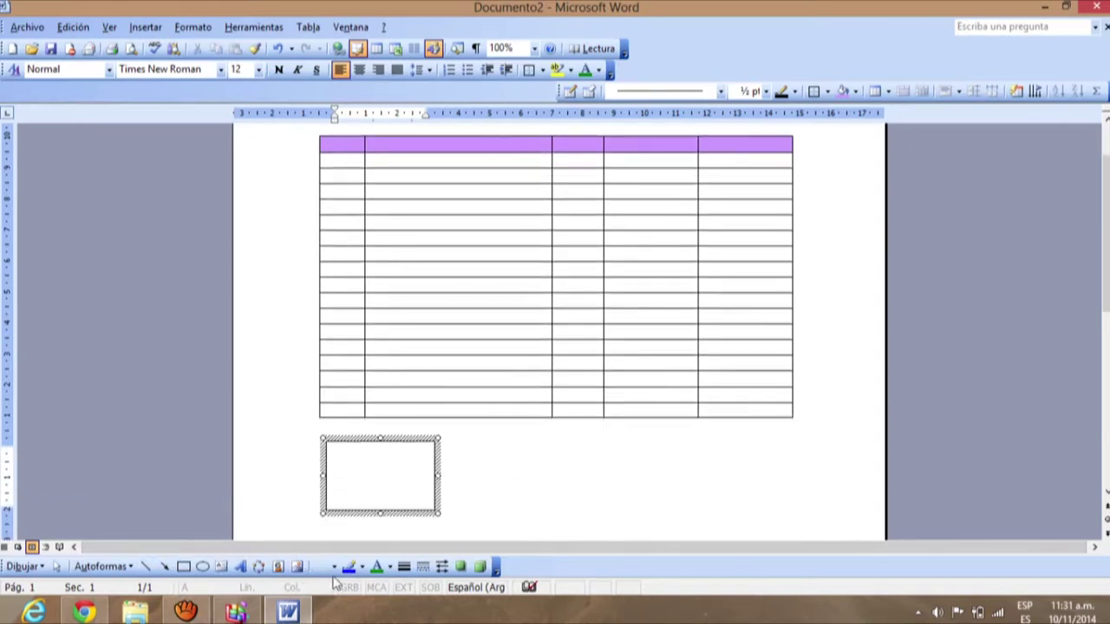
Draw two more text boxes, each larger than the previous, in a row beside the first and enter "lokiokop" in the last one
left_click(221, 567)
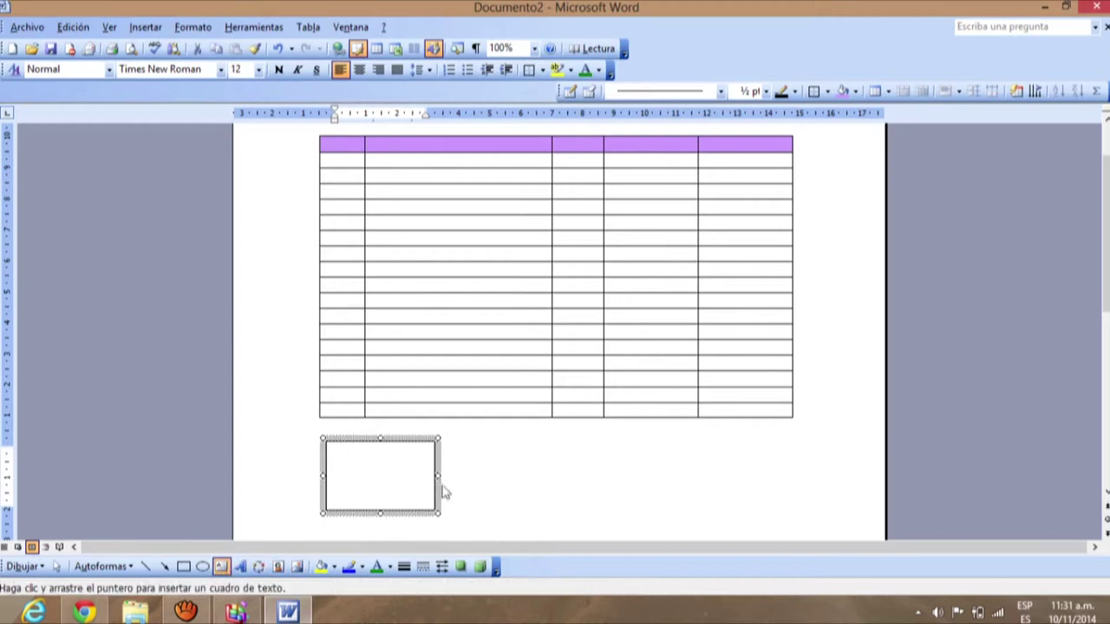
mouse_move(486, 440)
left_mouse_down()
mouse_move(572, 512)
mouse_move(626, 525)
left_mouse_up()
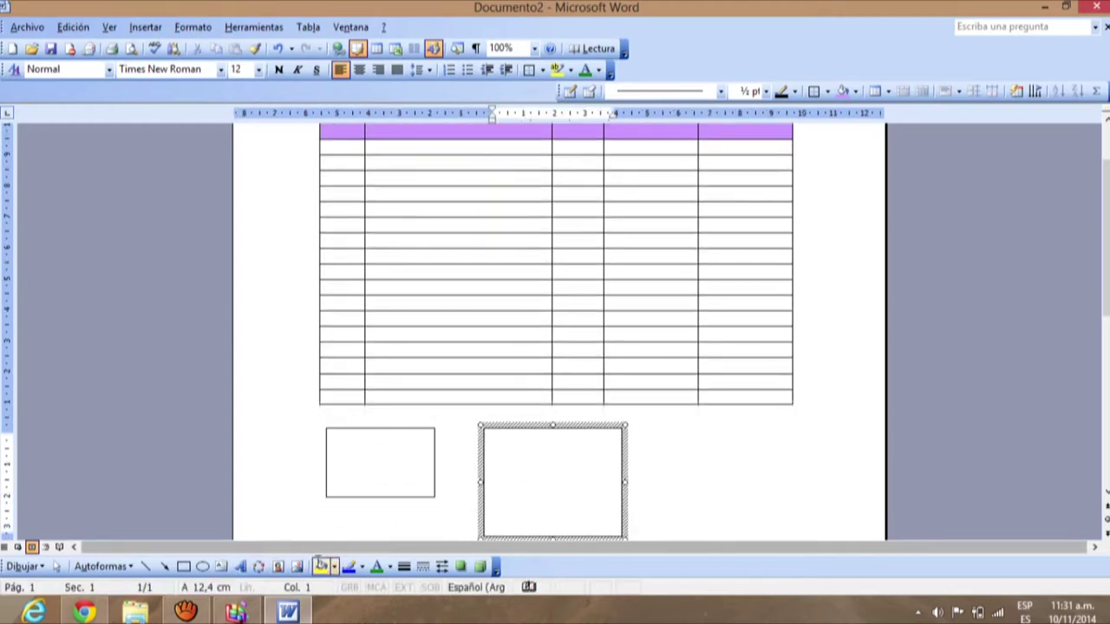
left_click(222, 566)
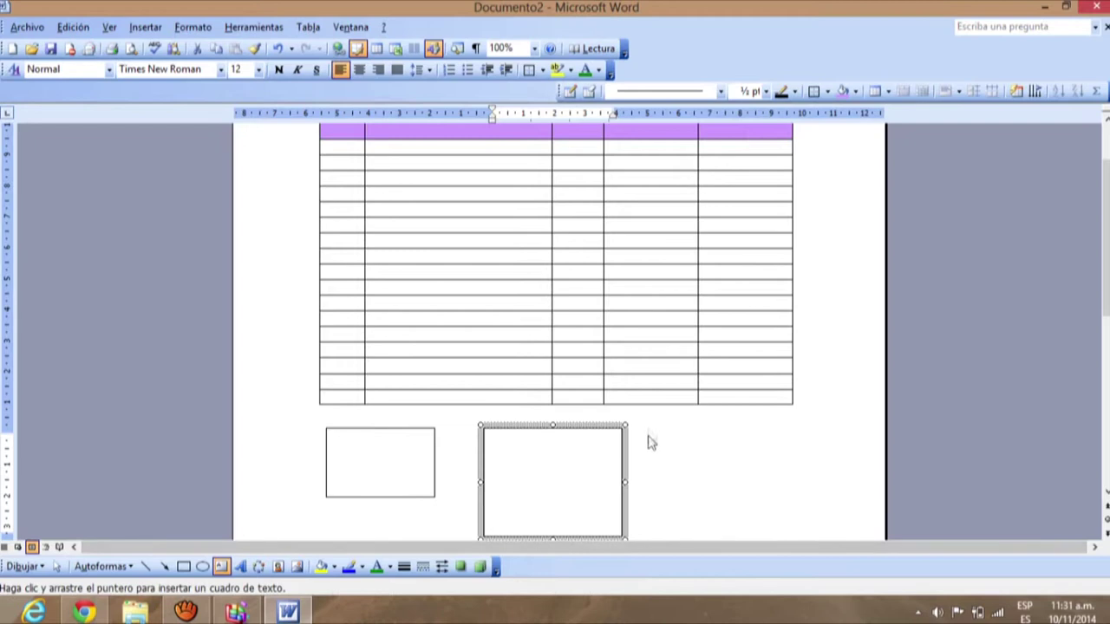
left_click_drag(660, 417, 832, 539)
type("lokiokop")
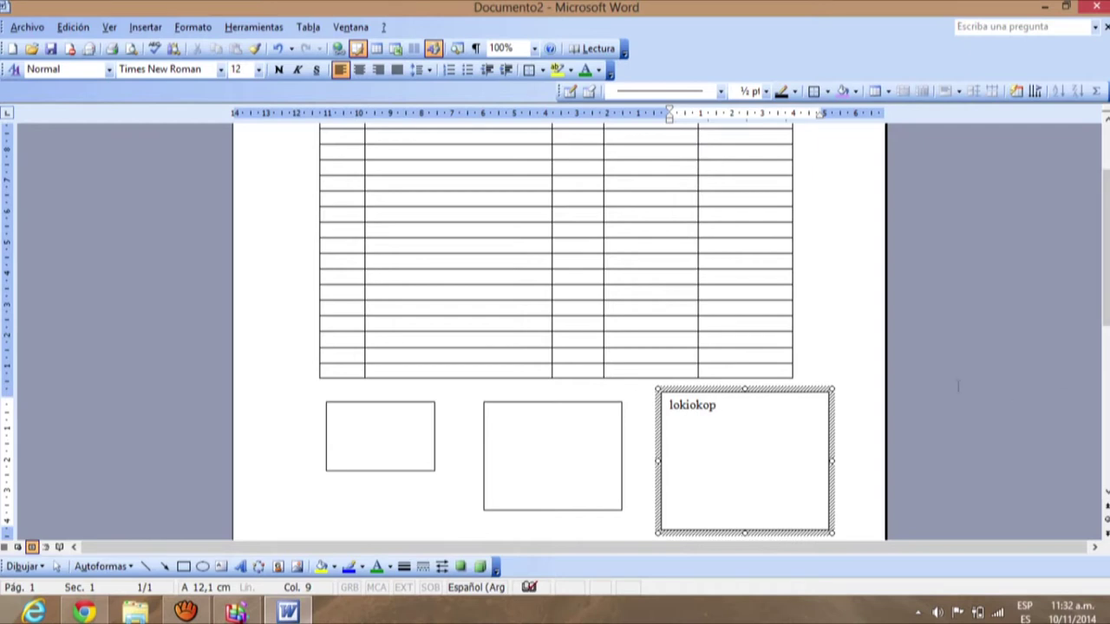
Switch to the aTube Catcher window
left_click(182, 613)
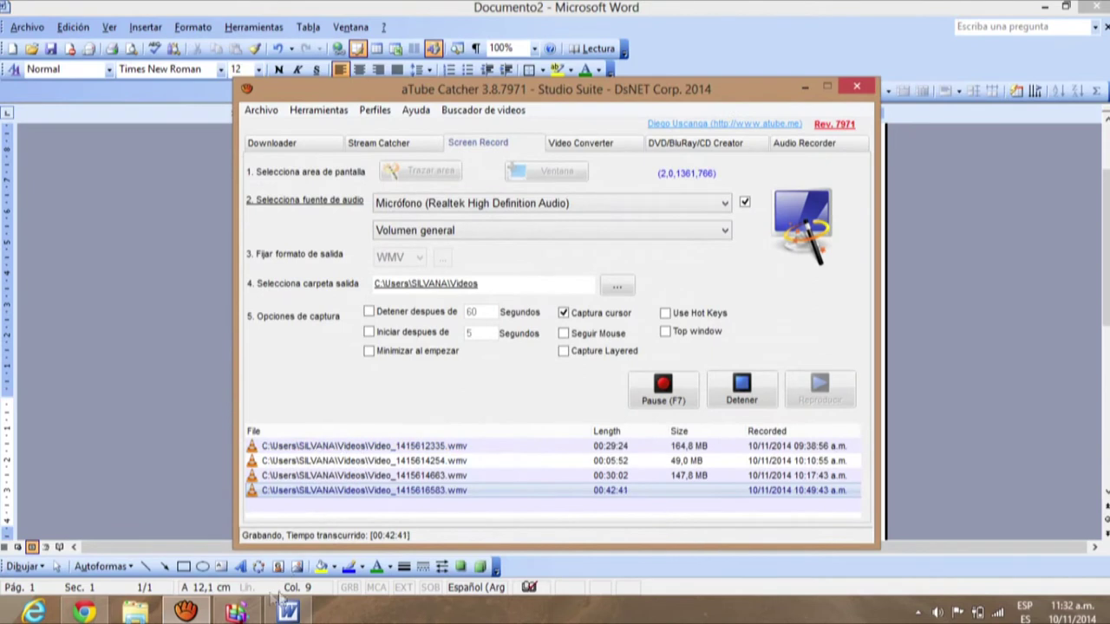
Check the optimization status of the Windows (C:) and Recovery image drives in the Optimizar unidades window, and close that window
left_click(247, 612)
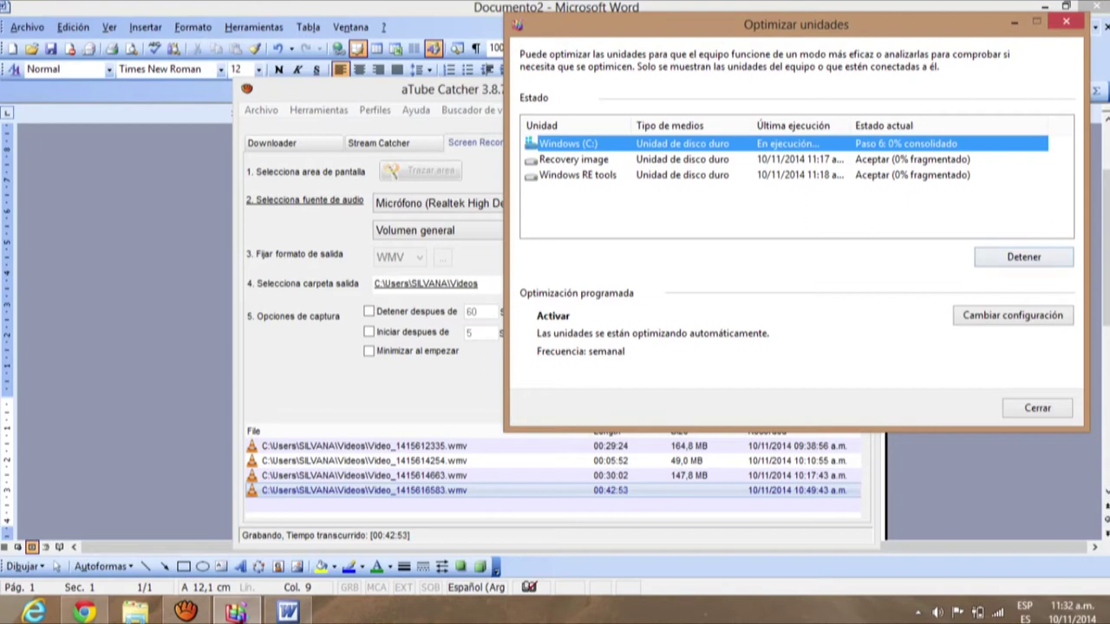
left_click(573, 160)
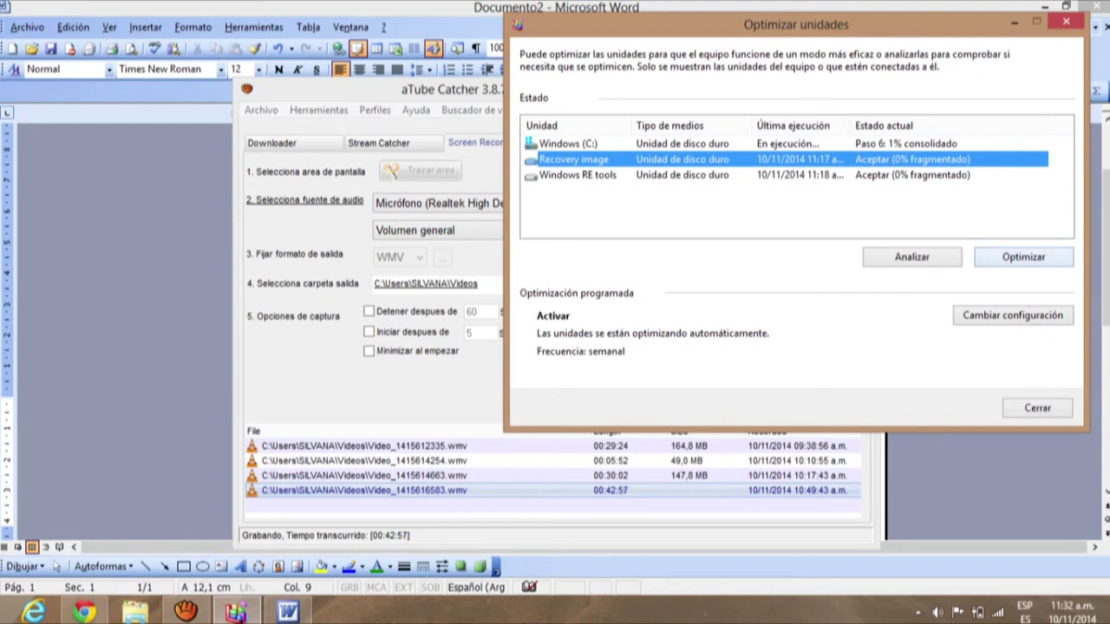
left_click(568, 143)
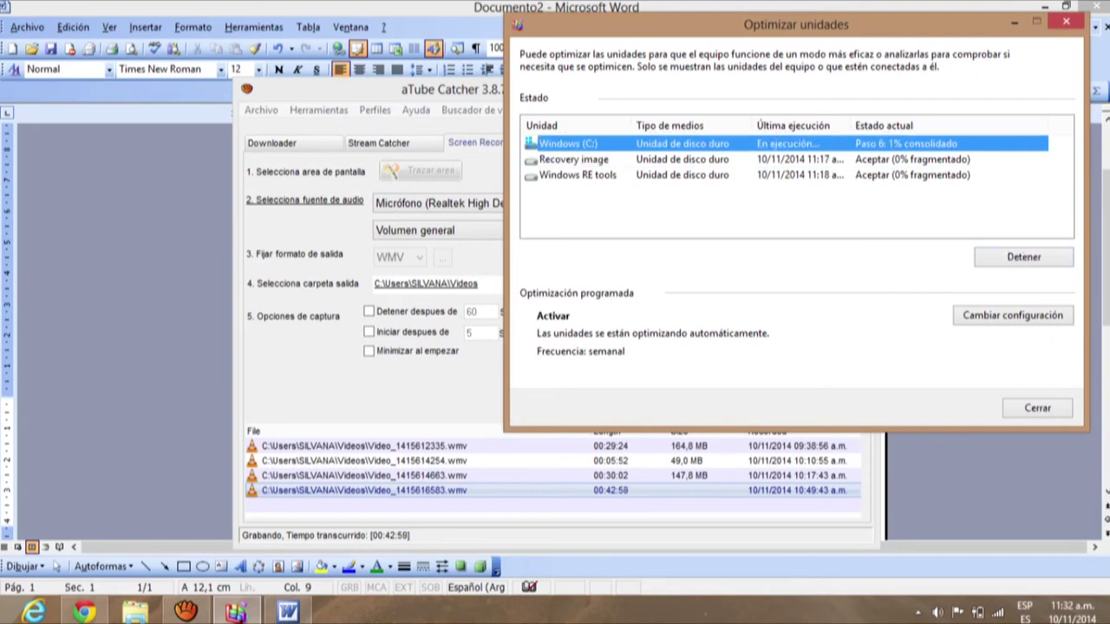
left_click(575, 159)
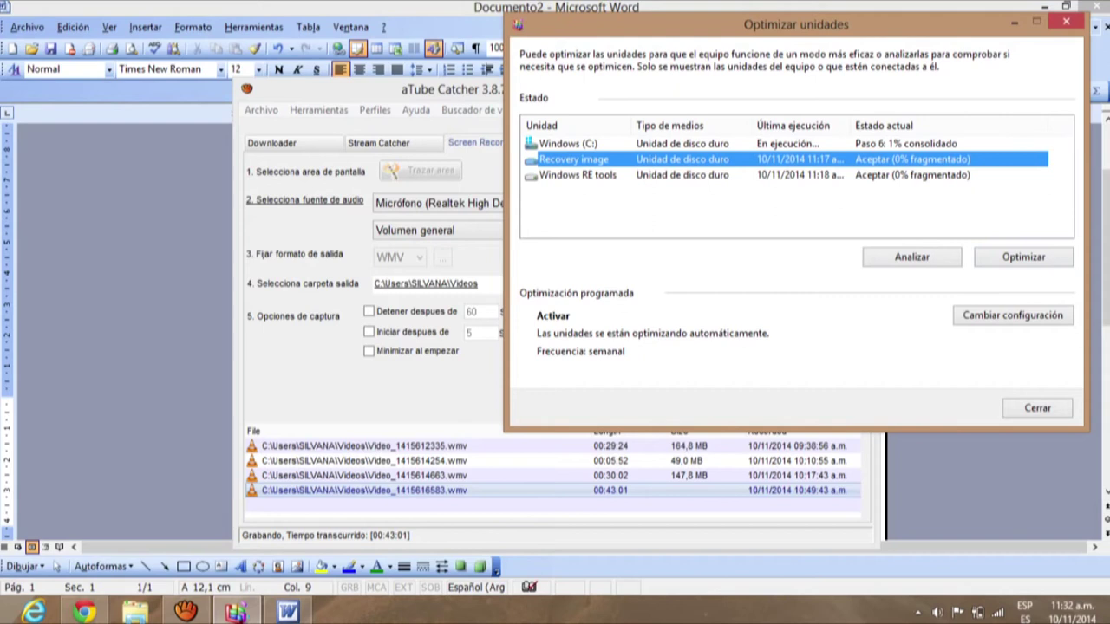
left_click(568, 143)
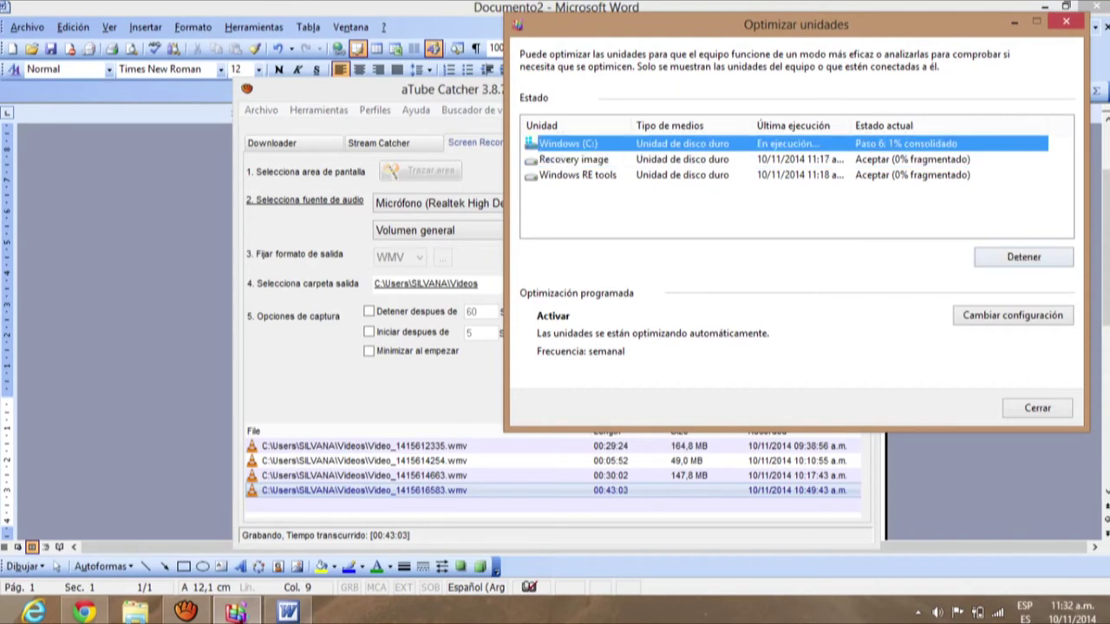
left_click(575, 159)
left_click(568, 143)
left_click(1037, 408)
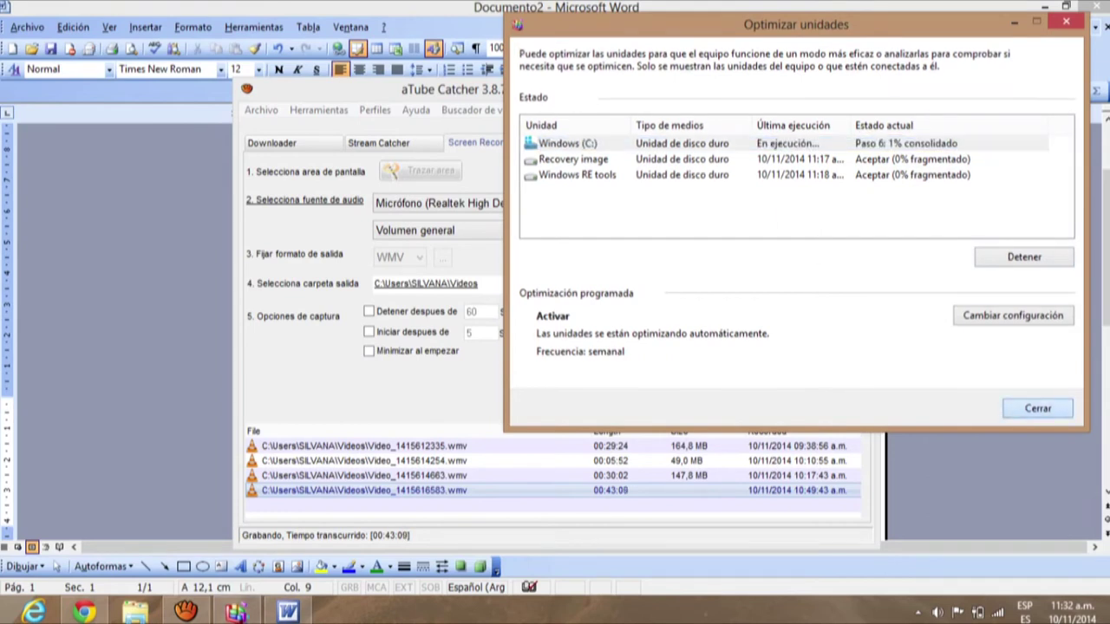